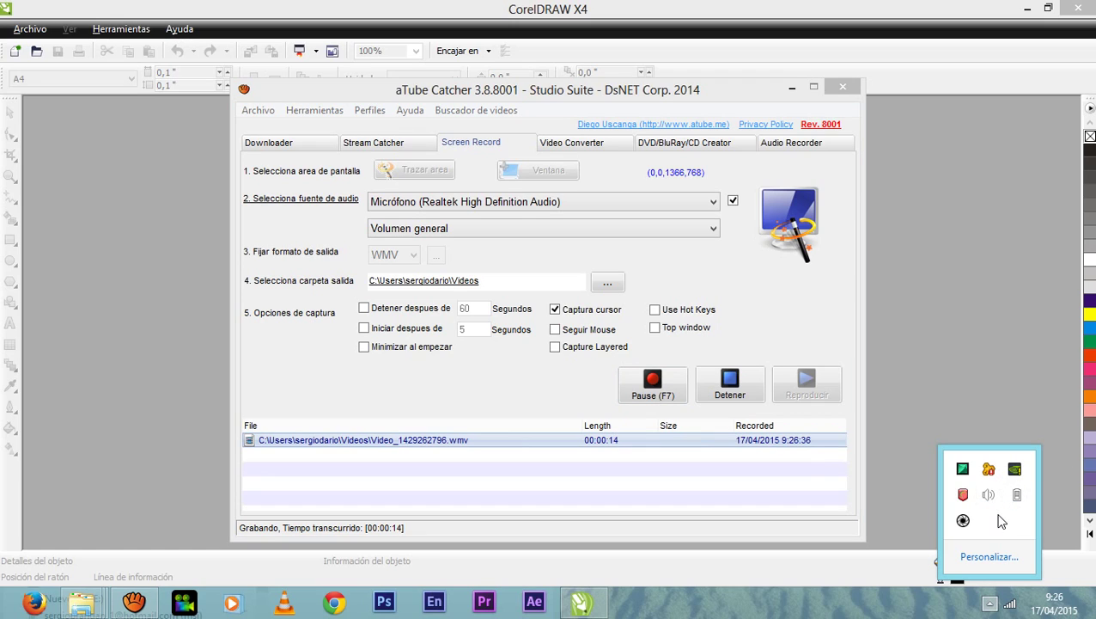
left_click(991, 496)
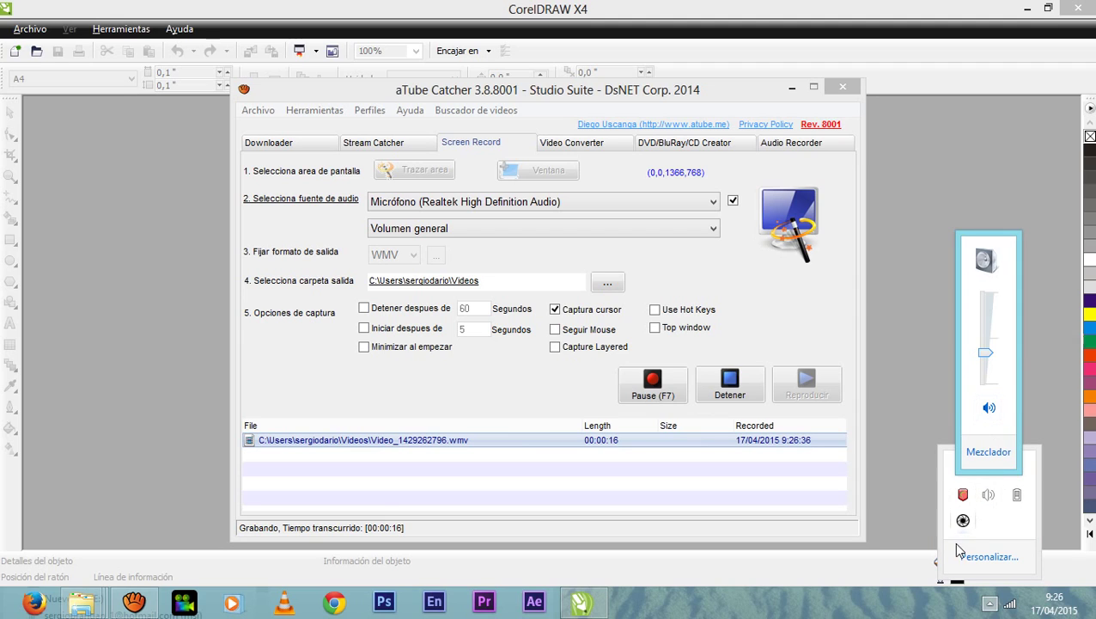
left_click(931, 35)
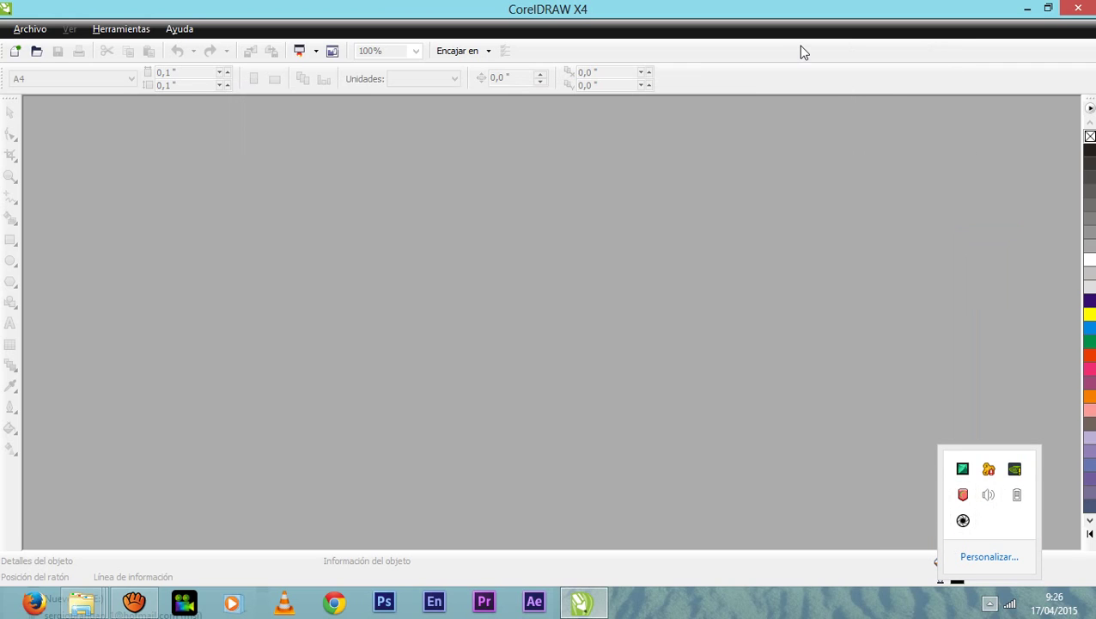
- Create a new blank drawing document
left_click(30, 28)
left_click(39, 50)
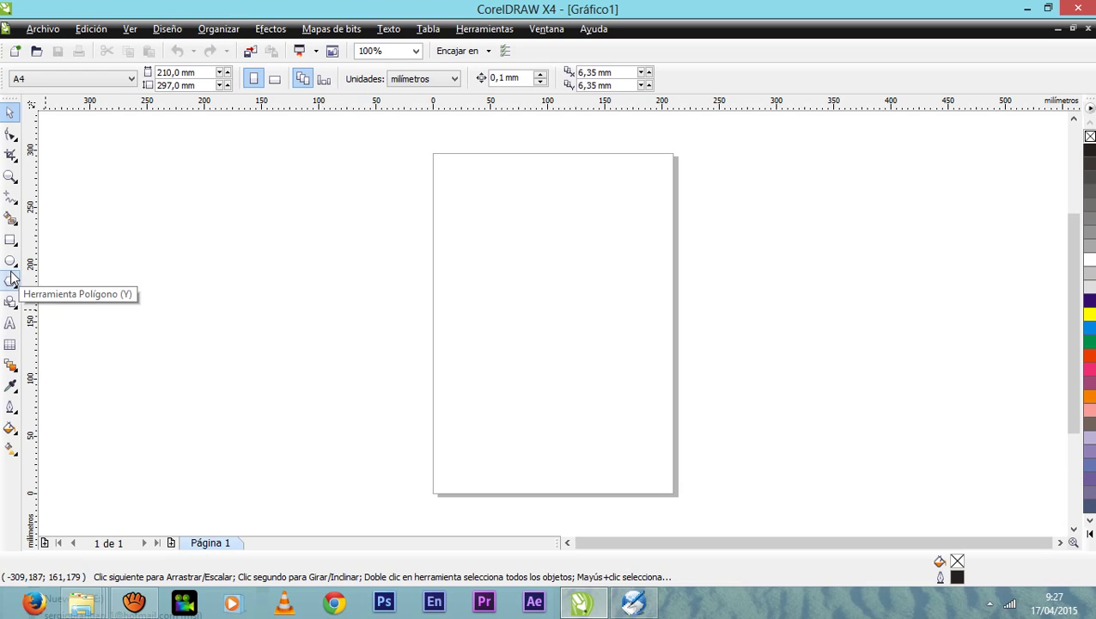
- Draw a rectangle about 130 × 70 mm in the upper half of the page and convert it to curves
left_click(10, 240)
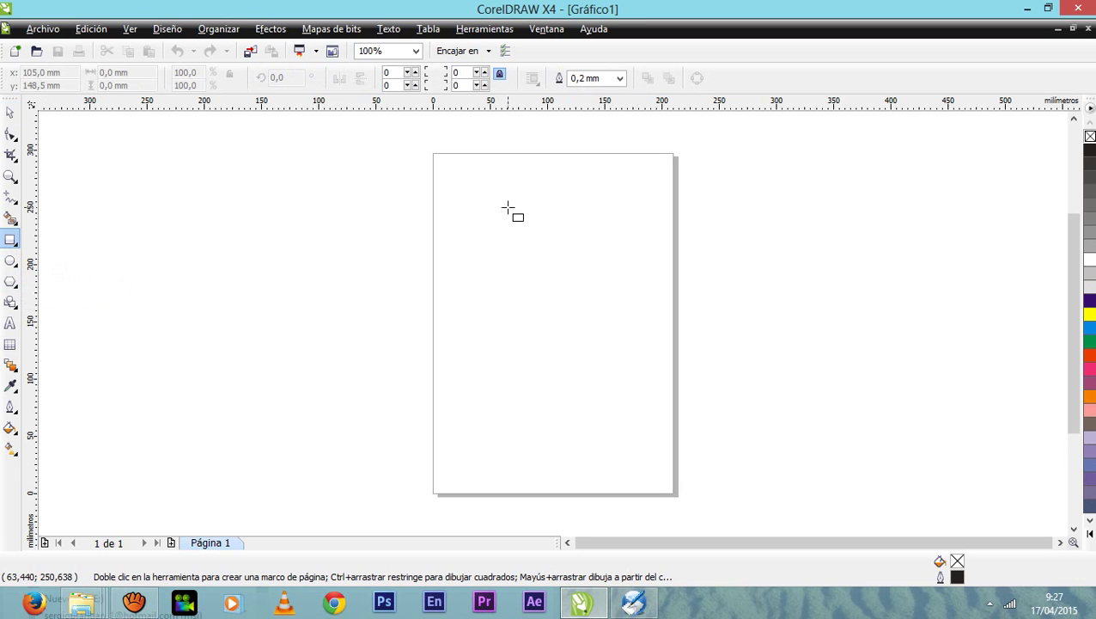
left_click_drag(474, 213, 624, 294)
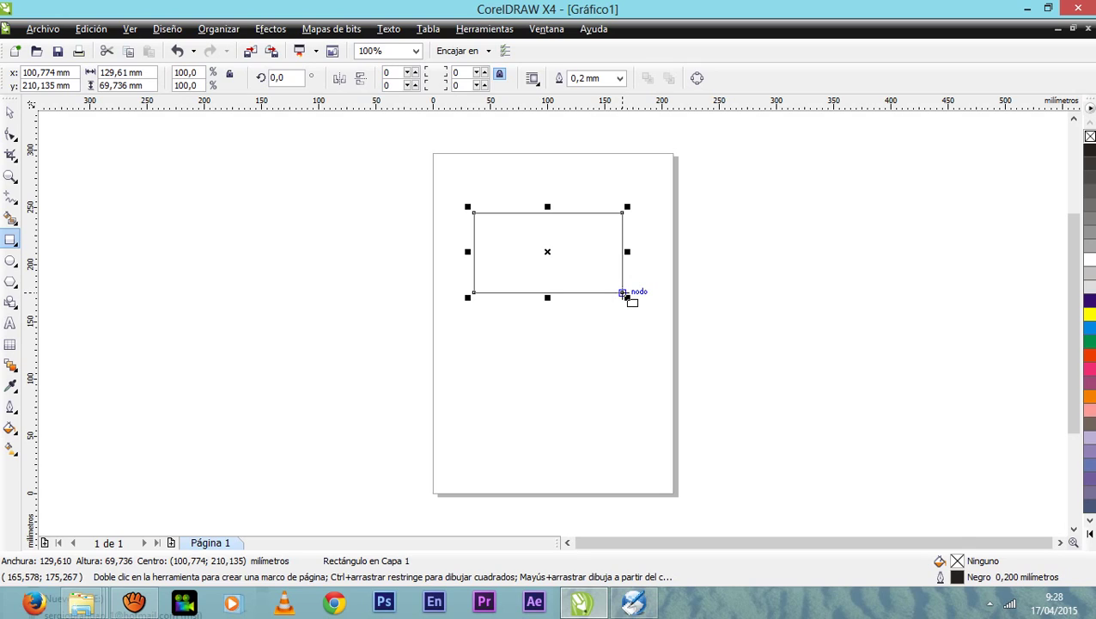
key("ctrl+q")
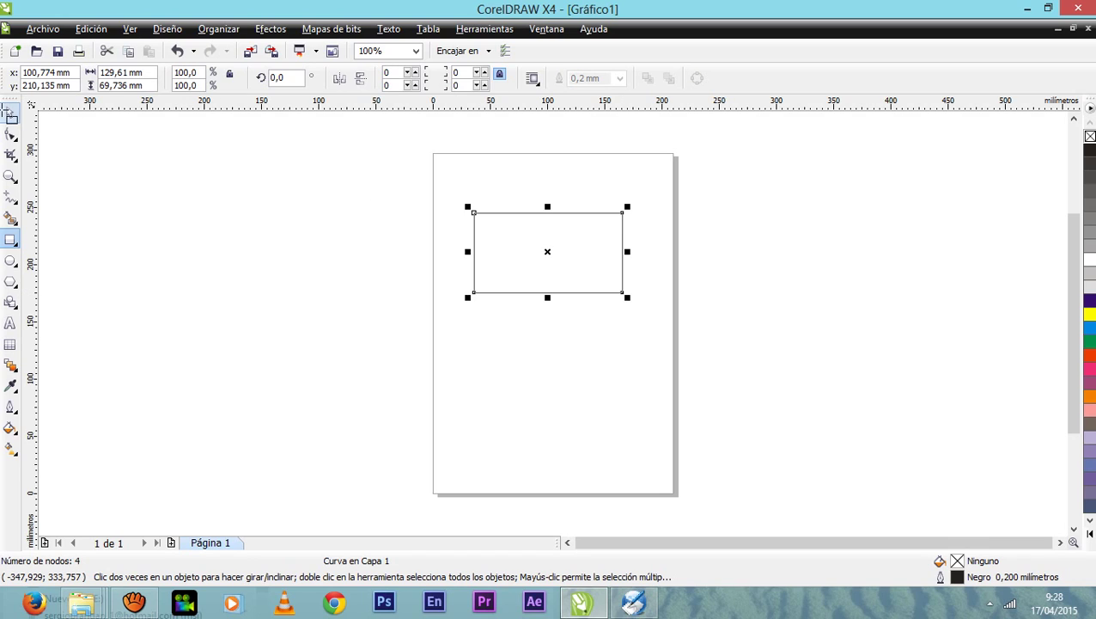
- Place a copy of the rectangle in the lower half of the page and adjust both rectangles' positions slightly
left_click(9, 112)
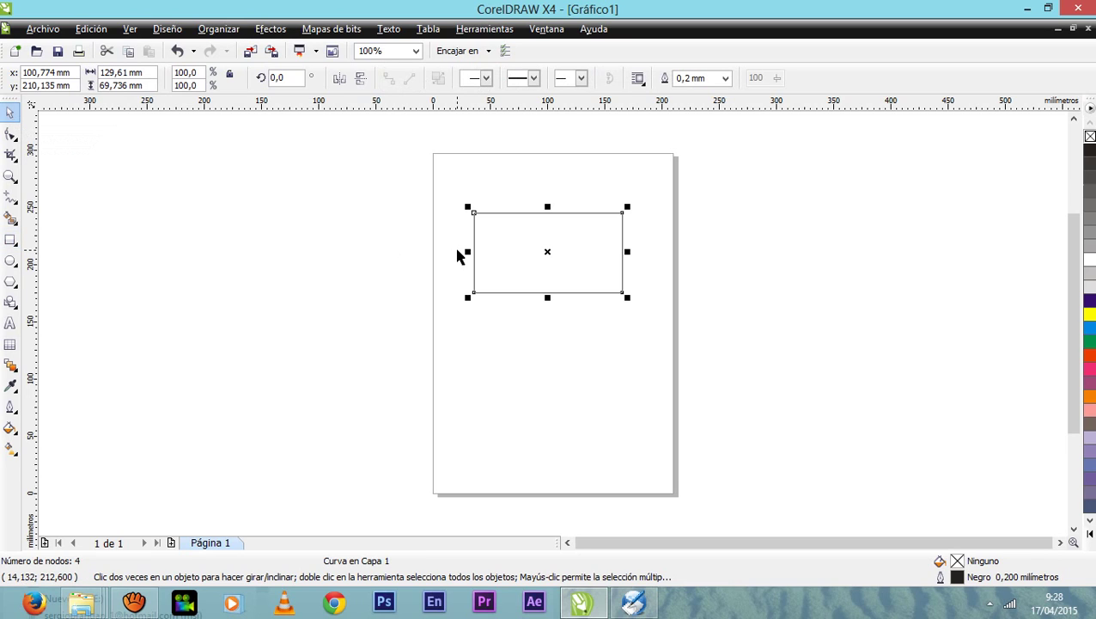
left_click_drag(473, 254, 565, 414)
left_click_drag(571, 257, 570, 260)
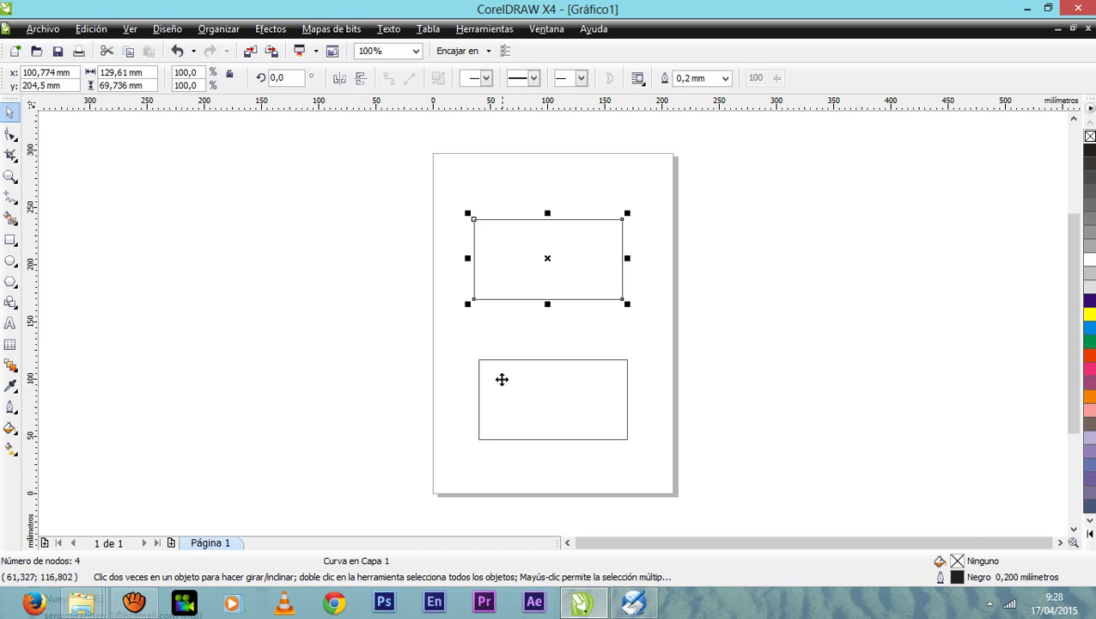
left_click_drag(501, 381, 498, 378)
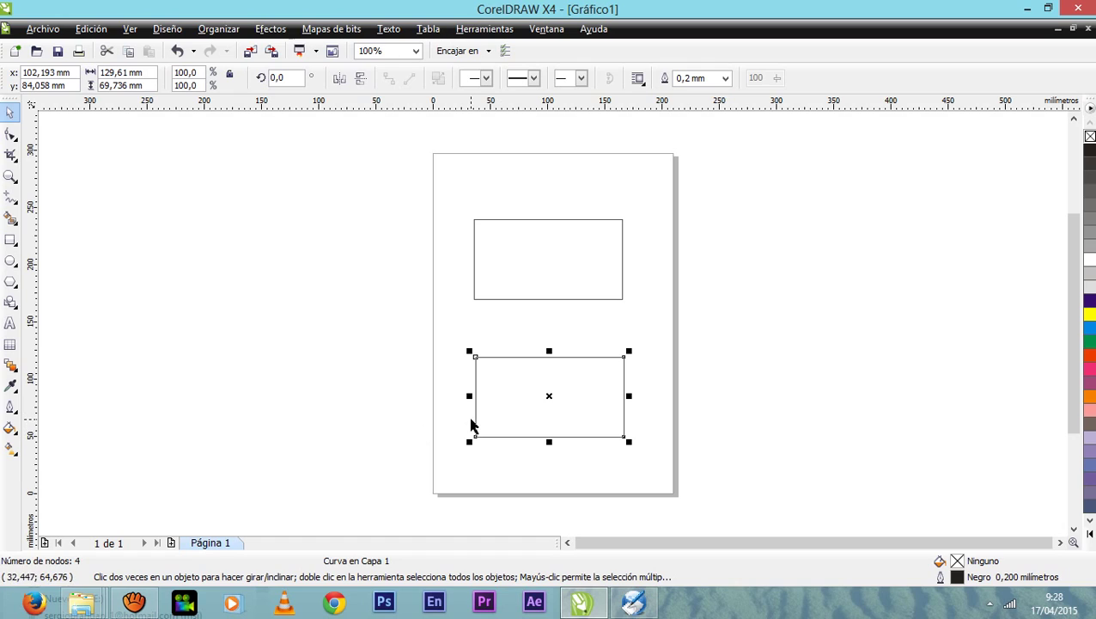
left_click(545, 262)
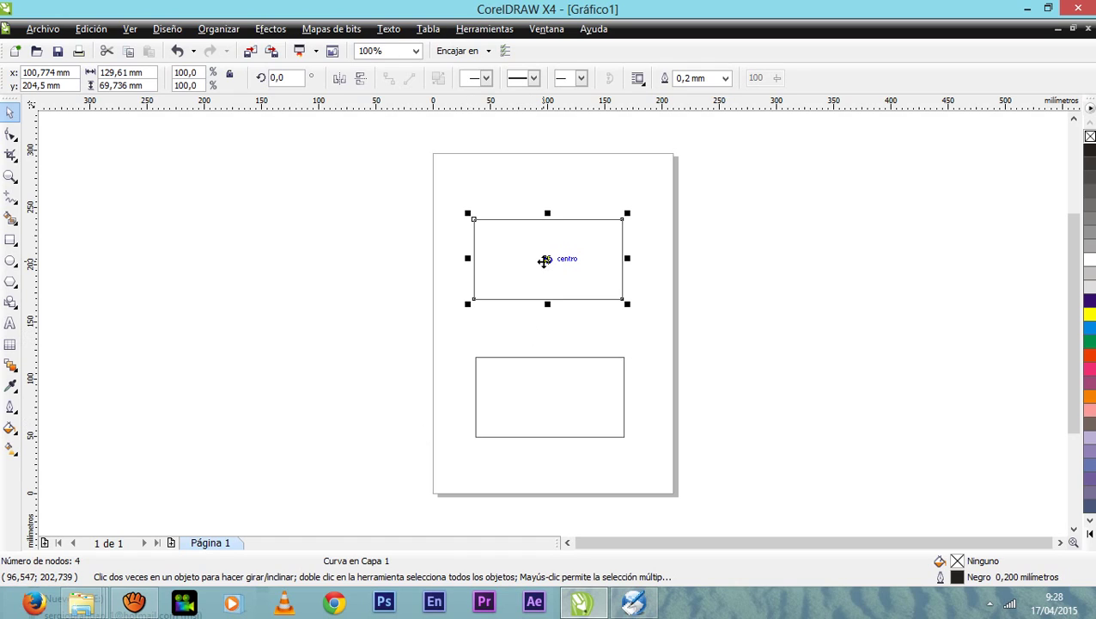
left_click(540, 400)
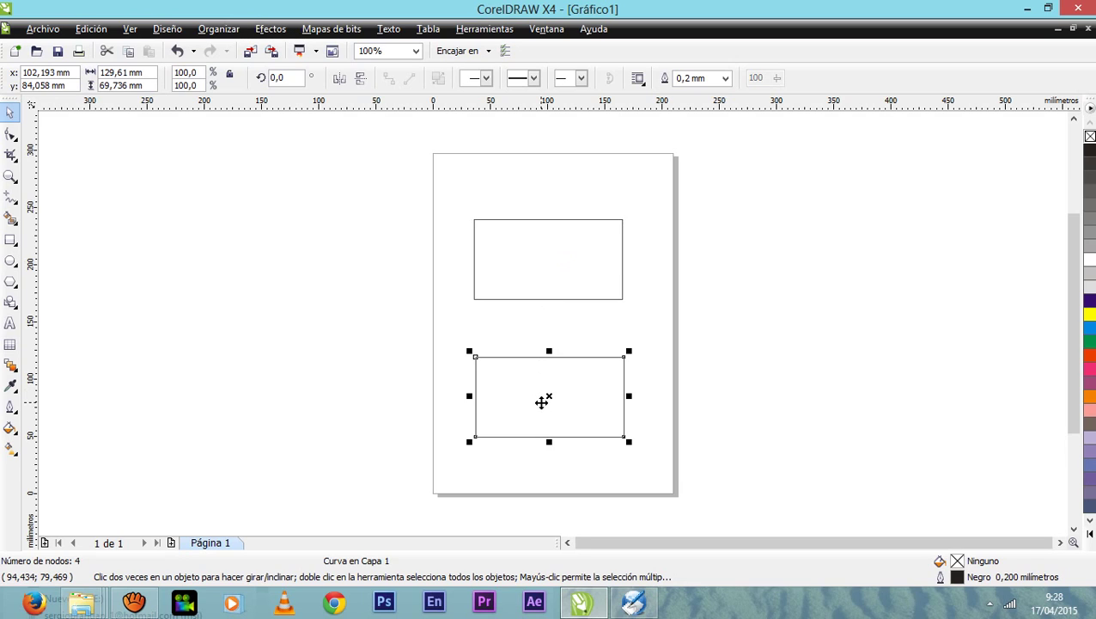
left_click(667, 327)
left_click(565, 371)
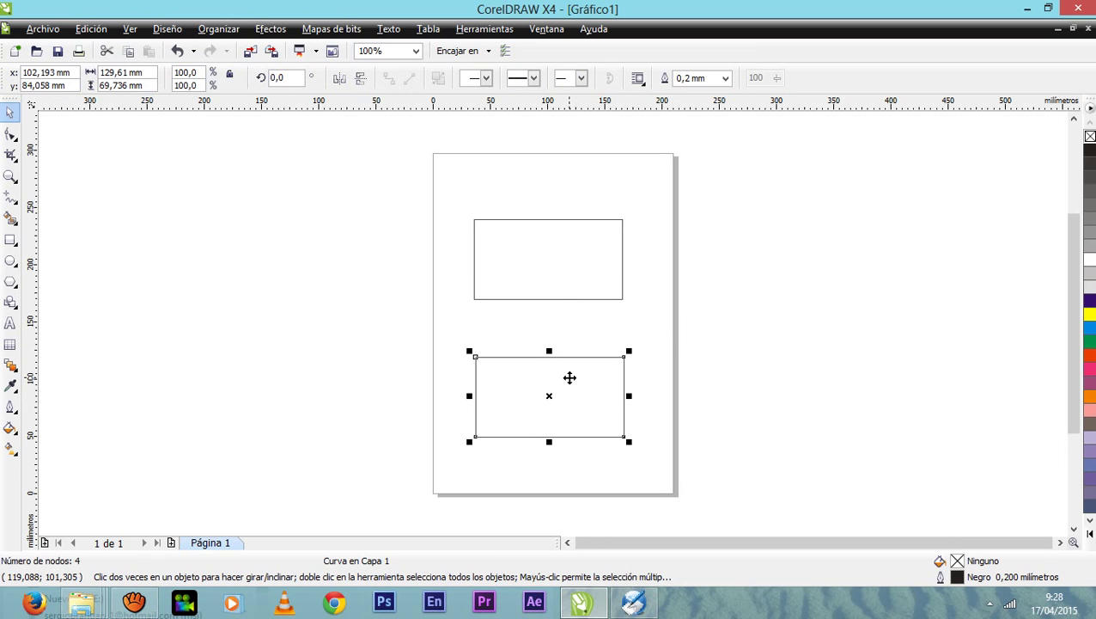
left_click(566, 289)
left_click(568, 387)
left_click(567, 271)
left_click(565, 389)
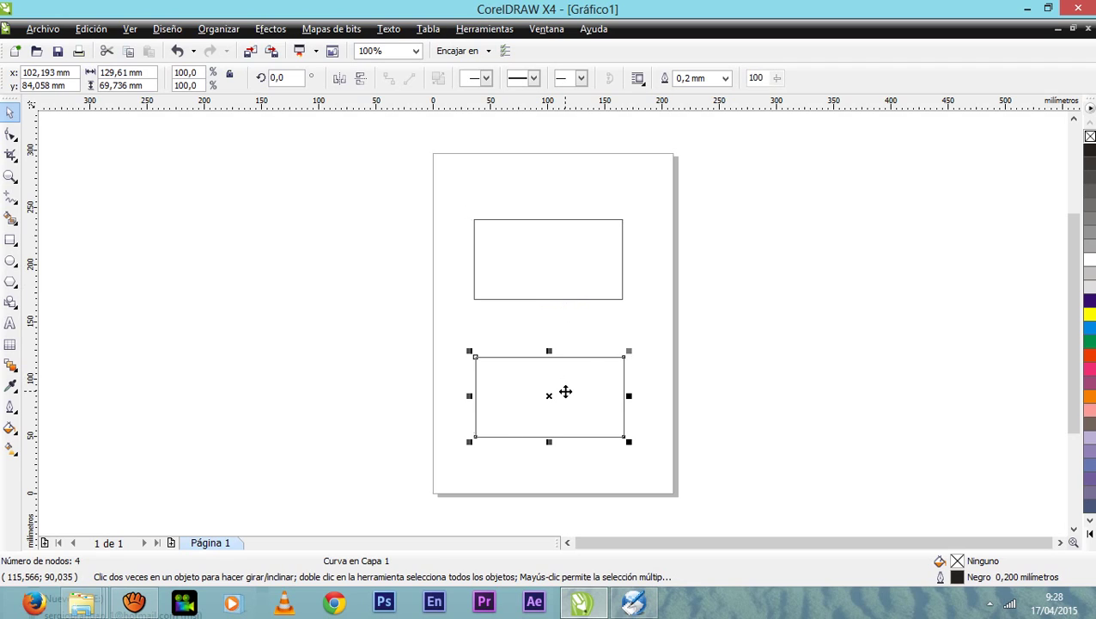
- Reshape the upper rectangle with the Shape tool by moving its top edge down to about 228 mm and slightly left
left_click(573, 245)
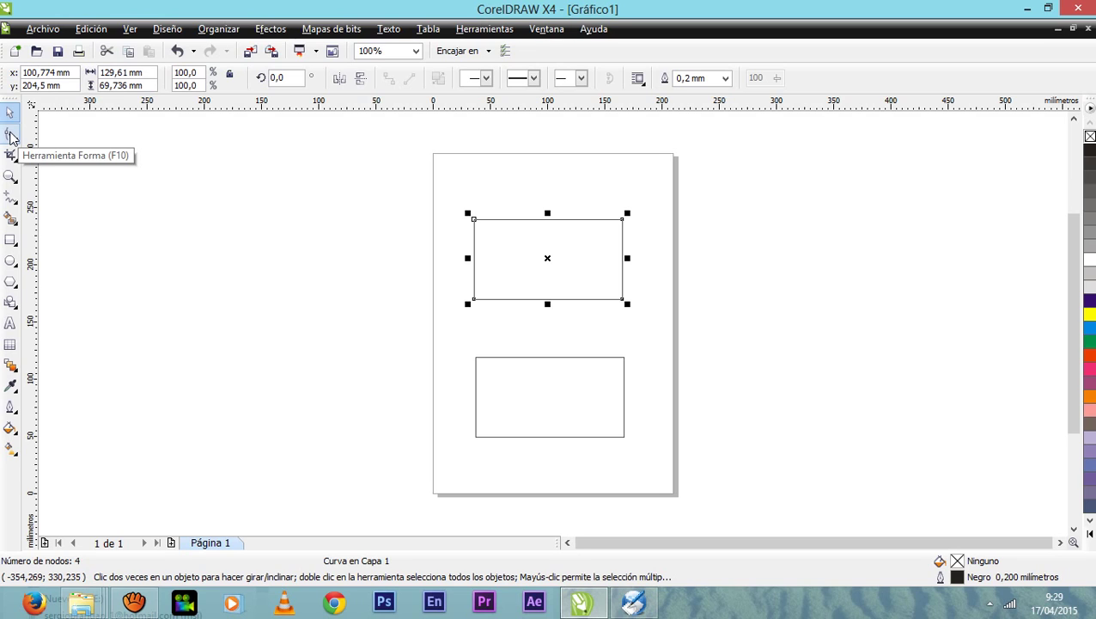
left_click(11, 135)
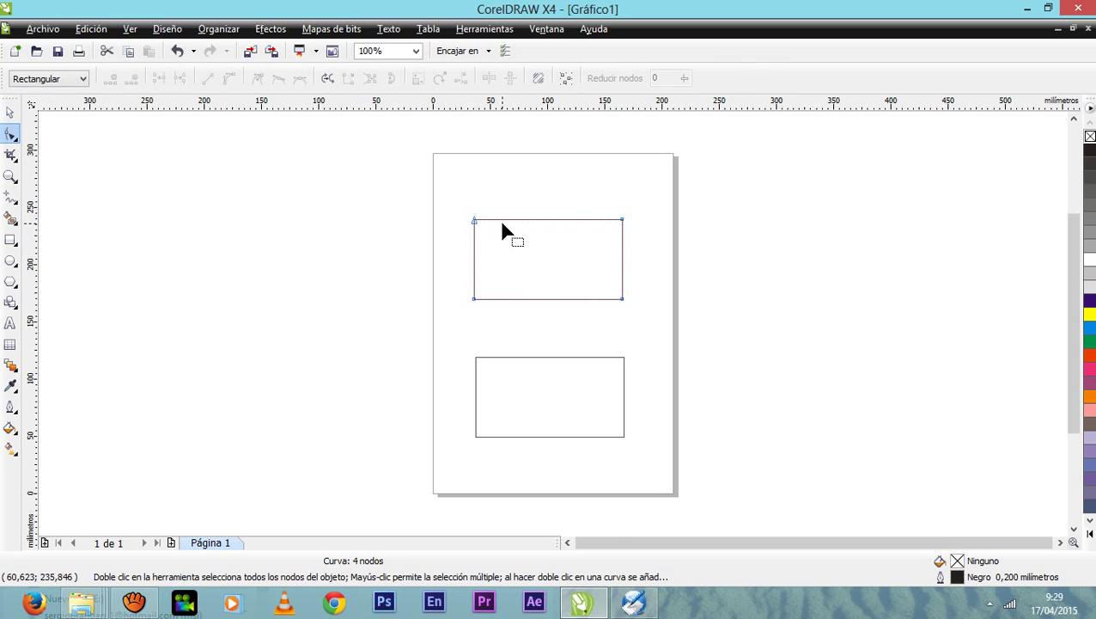
left_click(502, 220)
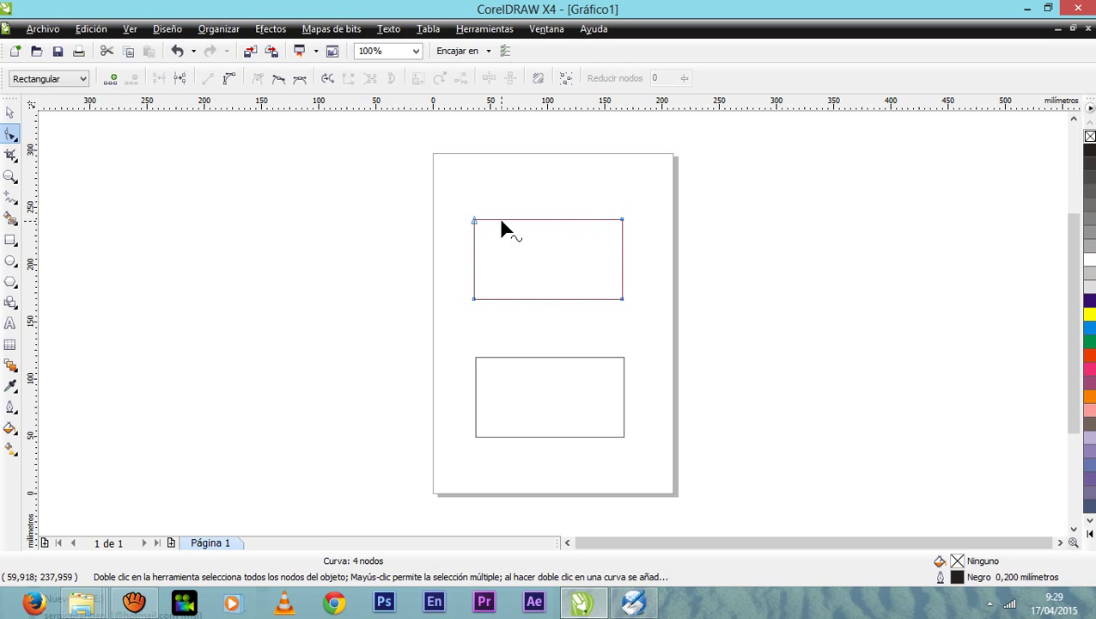
left_click_drag(501, 220, 502, 205)
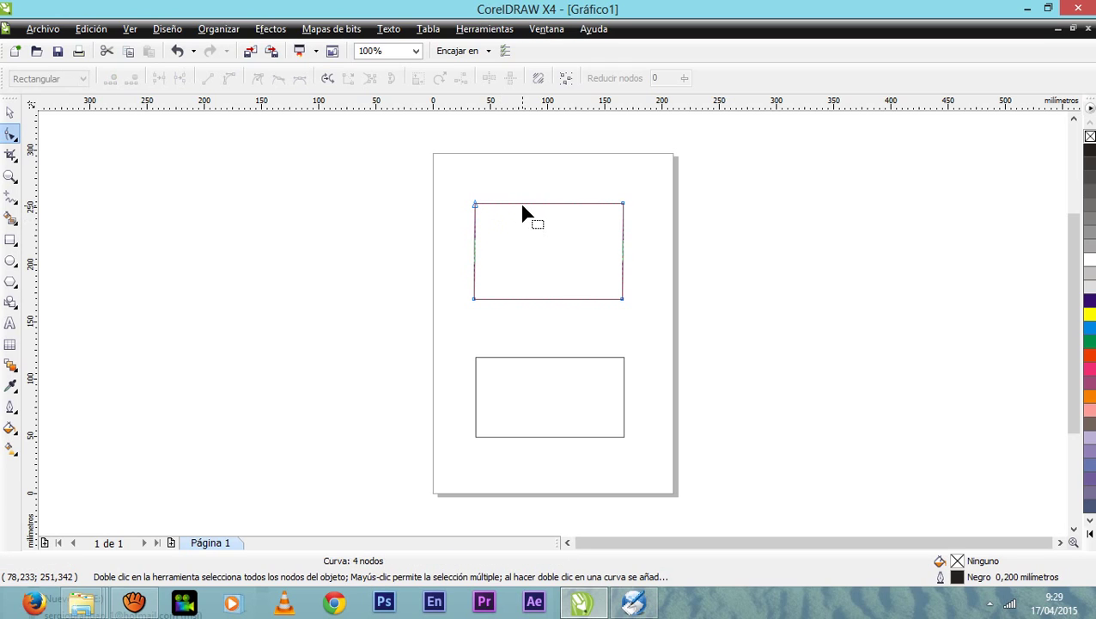
left_click(523, 206)
left_click_drag(521, 206, 515, 232)
- Add three nodes along the upper shape's top edge and move them to form a crown outline with a central peak and two valleys
double_click(514, 232)
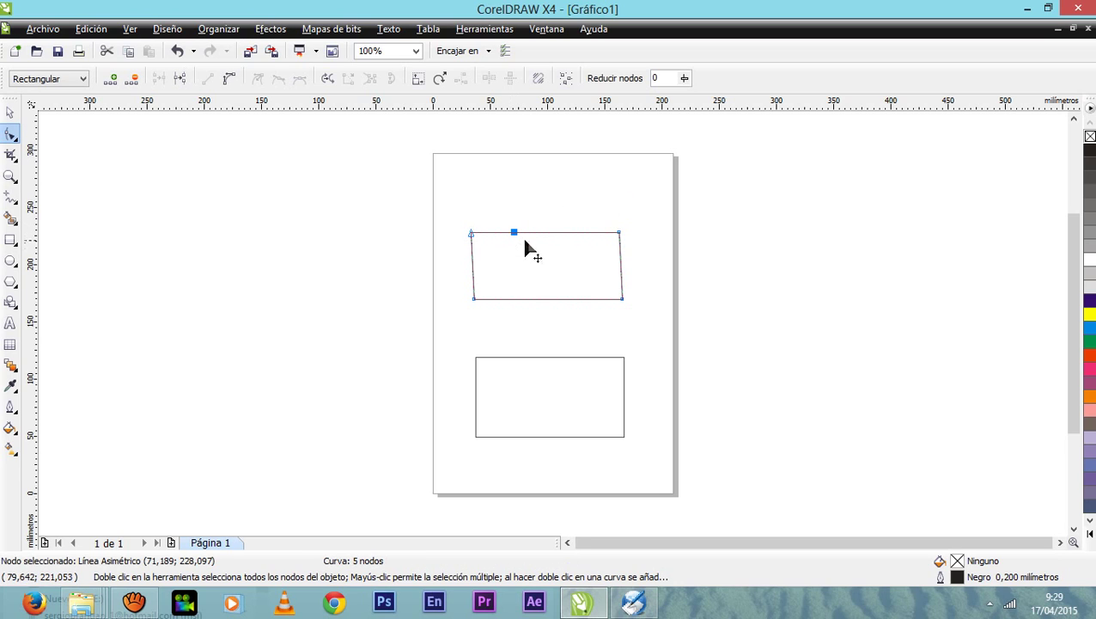
left_click(542, 232)
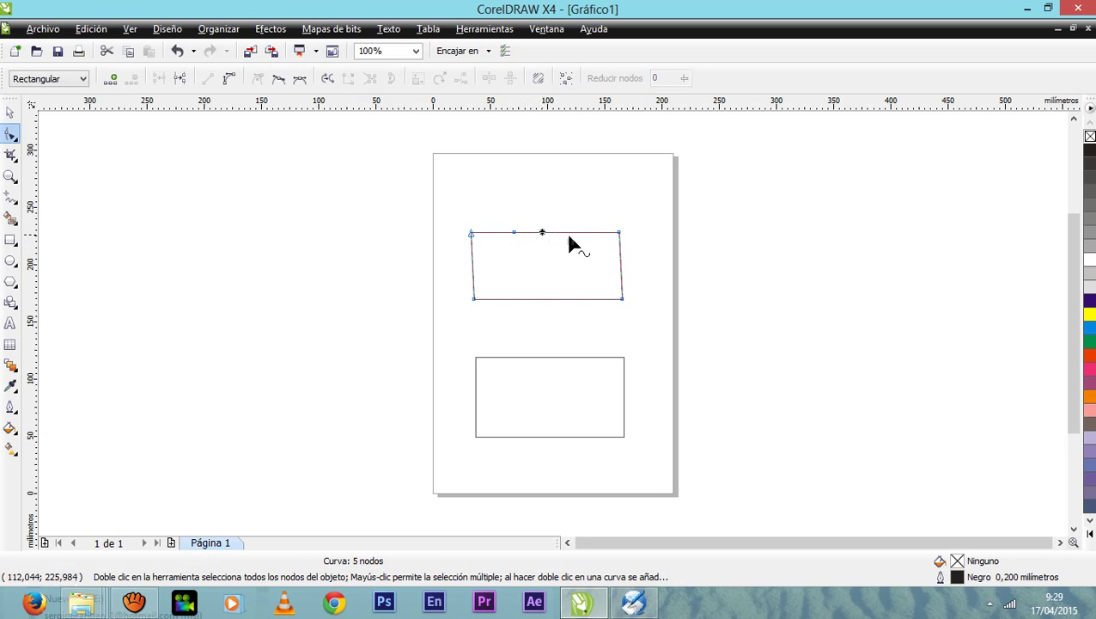
left_click(579, 232)
left_click(539, 302)
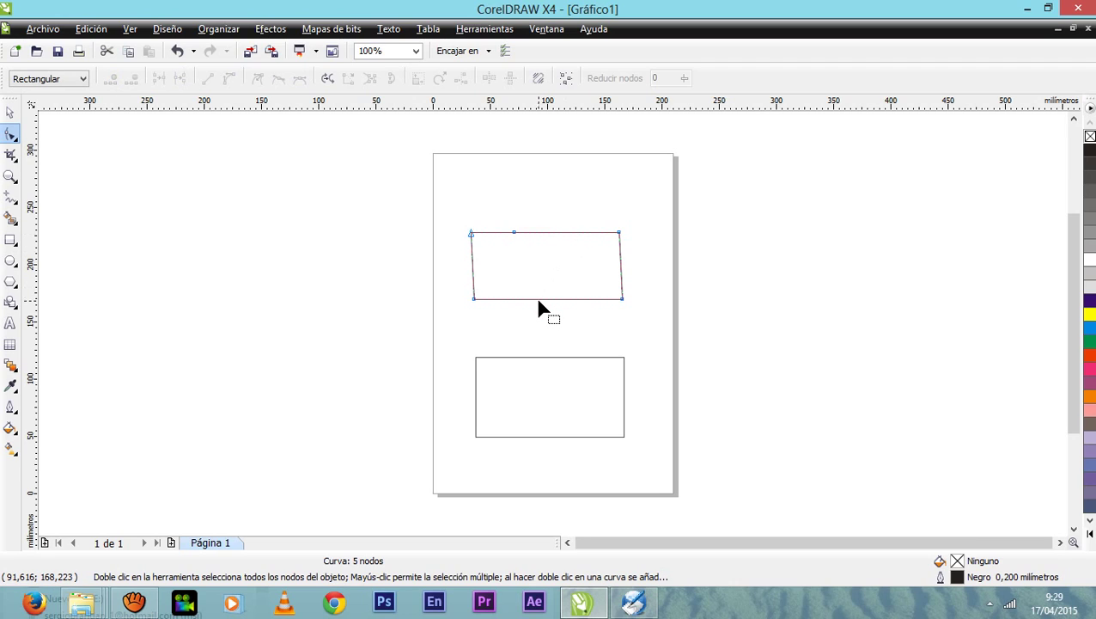
left_click(538, 299)
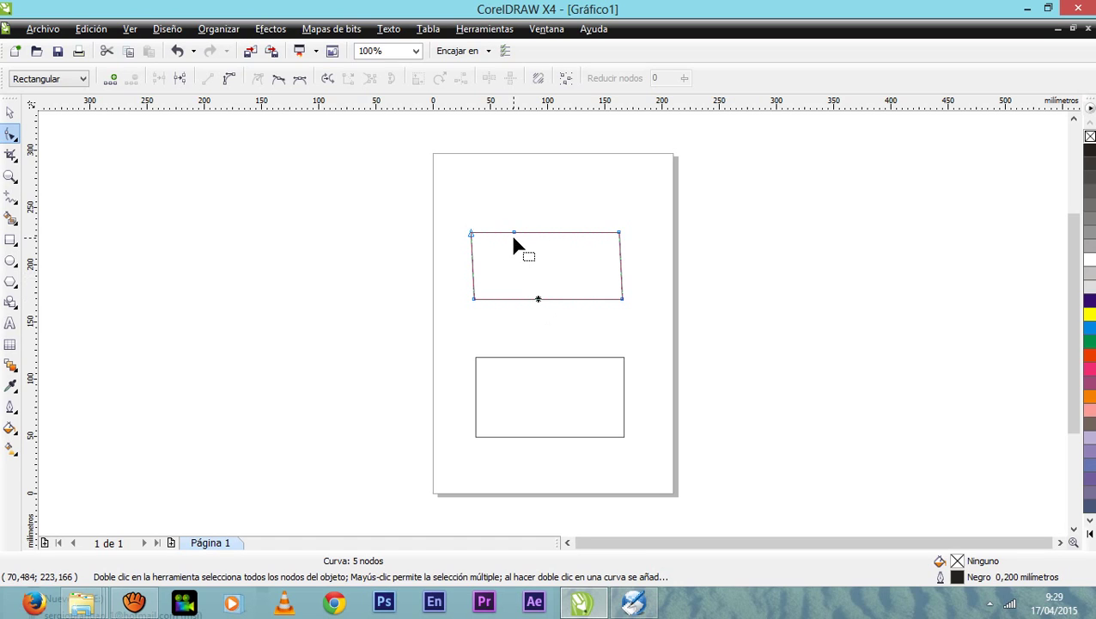
left_click_drag(511, 233, 573, 249)
double_click(543, 244)
double_click(575, 227)
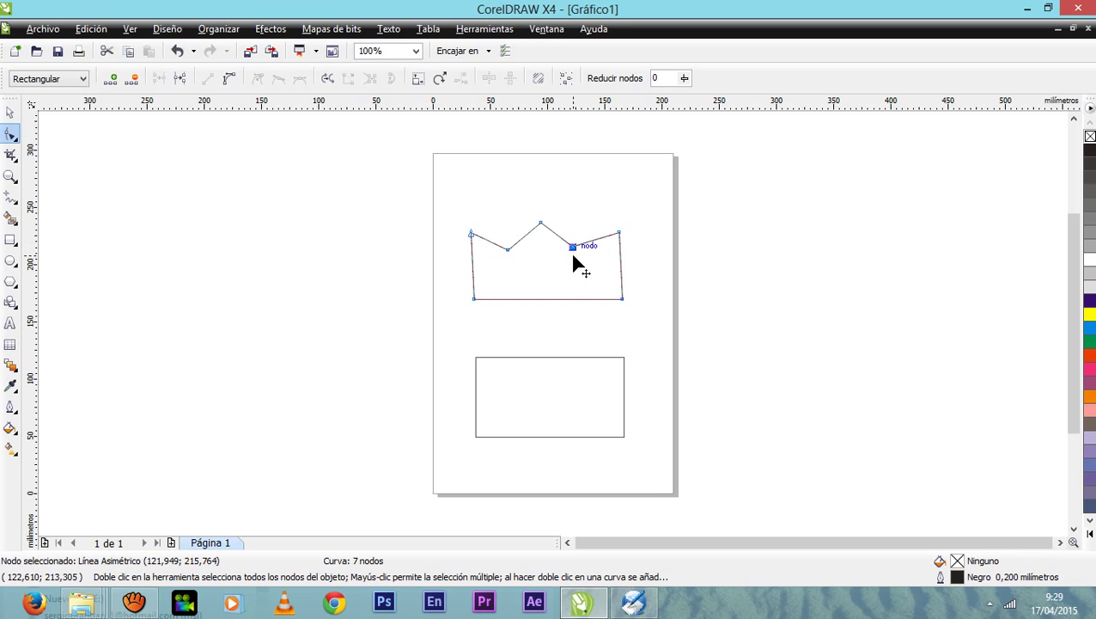
- Add a node at the middle of the crown's bottom edge and raise it to about 203 mm to form an inverted V
left_click(554, 276)
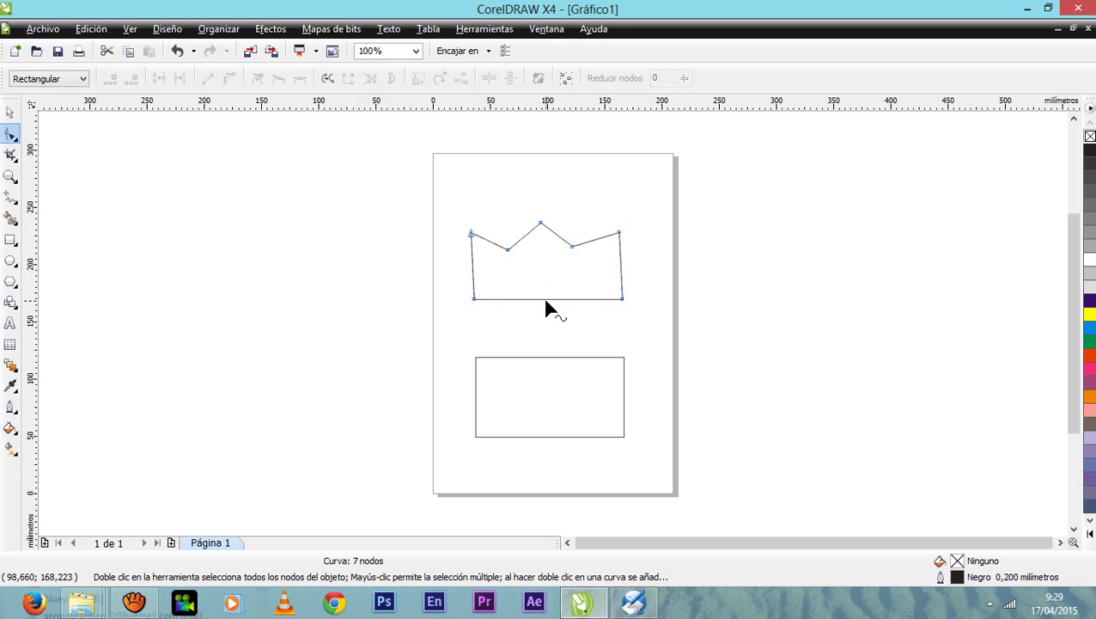
double_click(546, 300)
left_click_drag(545, 299, 546, 260)
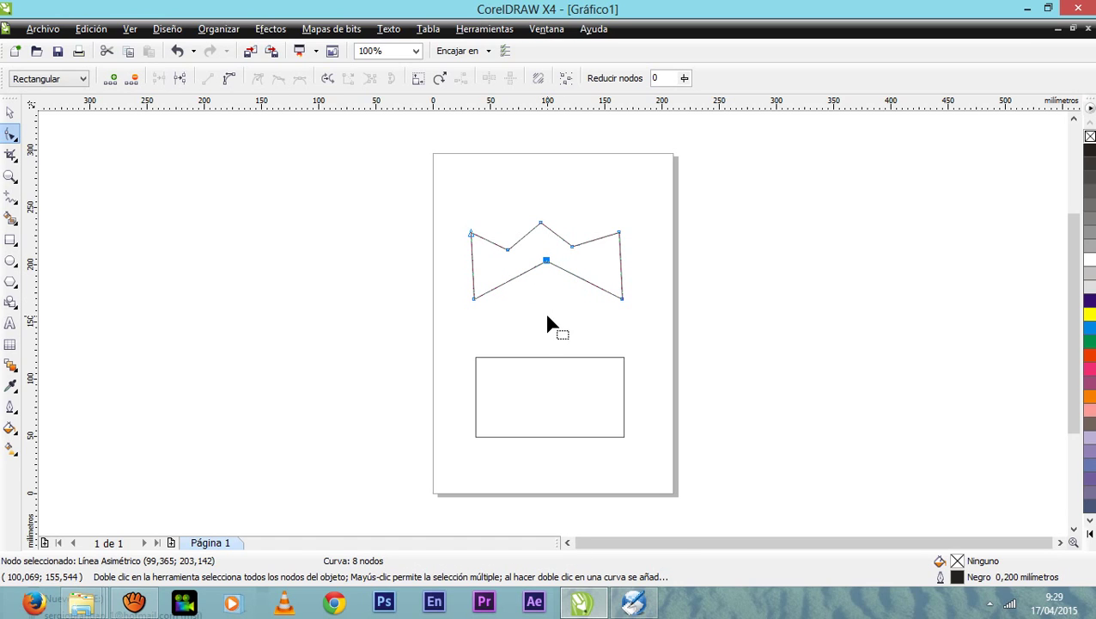
- Draw a rectangle about 123 × 94 mm on the empty area right of the page and open it for shape editing
left_click(10, 243)
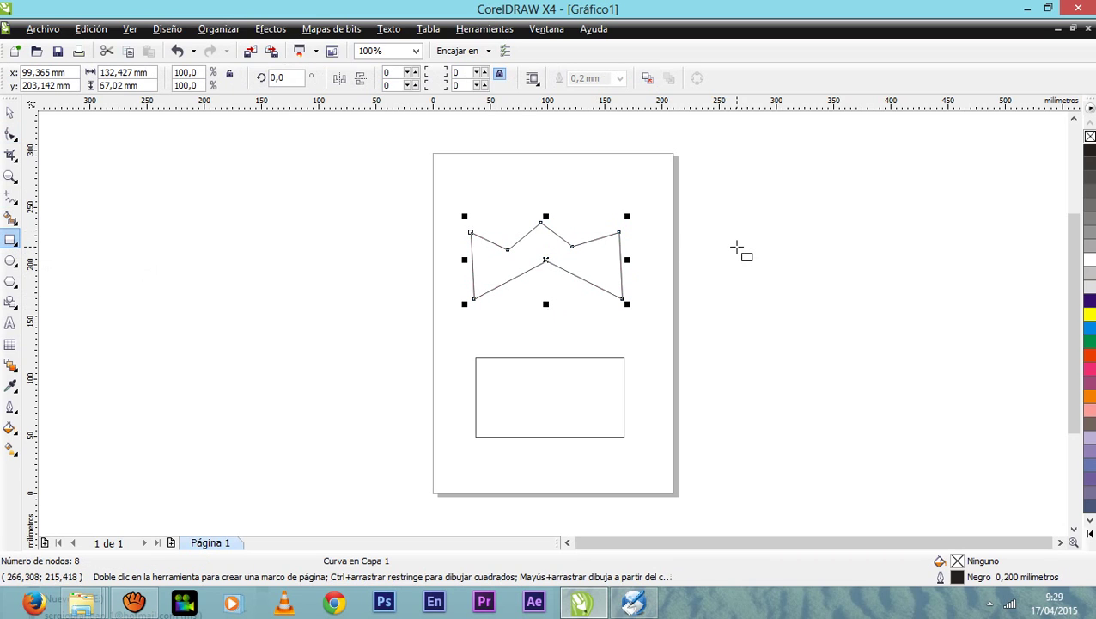
left_click_drag(736, 248, 877, 355)
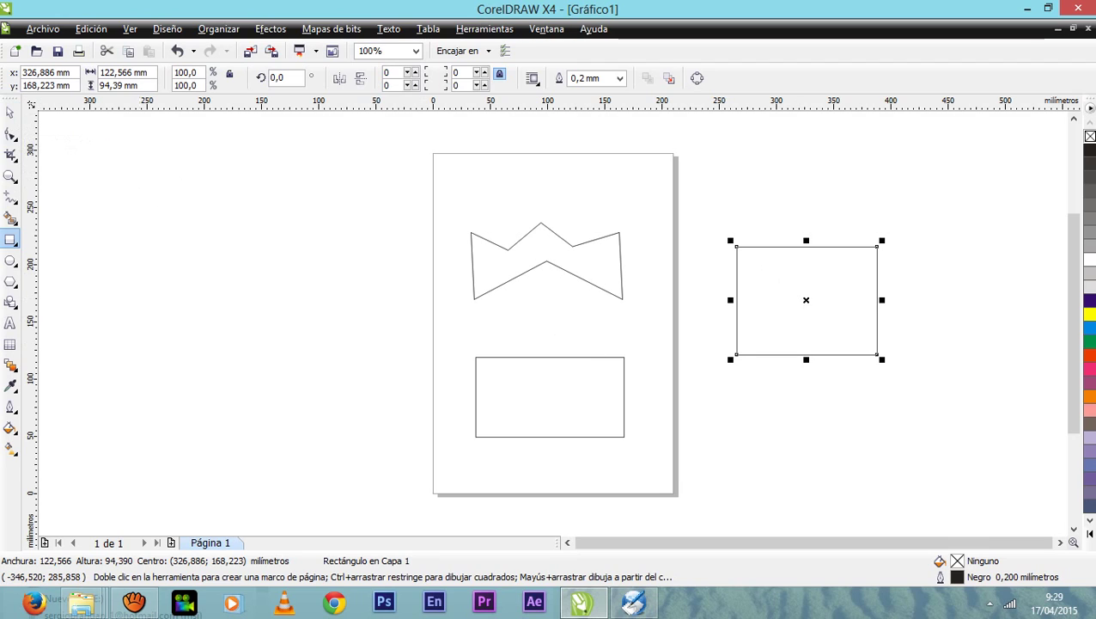
left_click(11, 134)
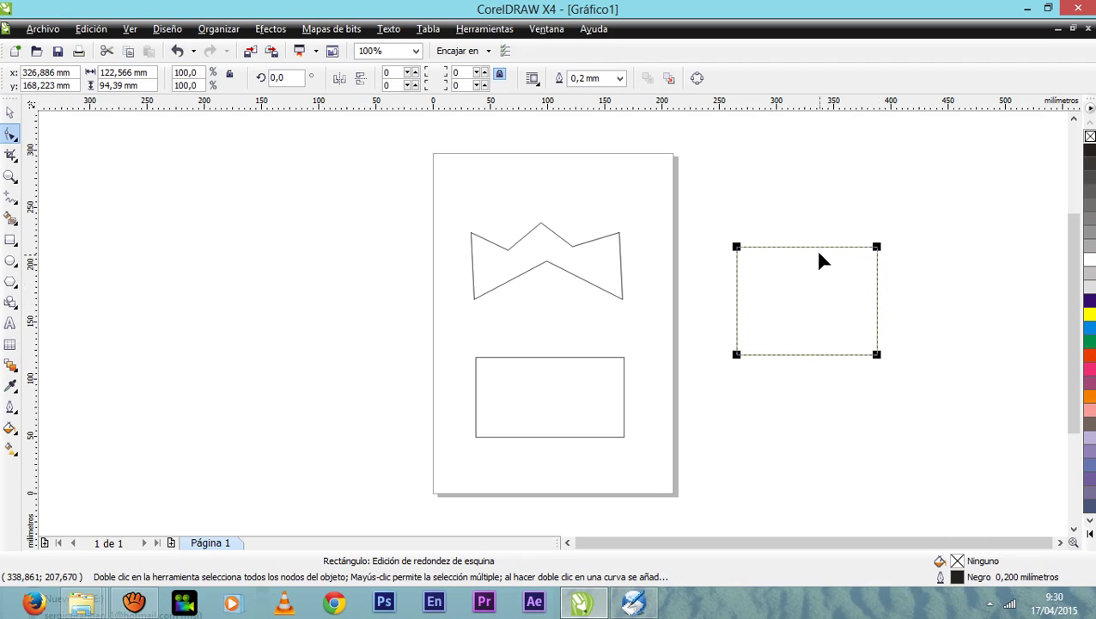
- Add three nodes to the lower rectangle's top edge and move them to form one peak and two low points
left_click(555, 357)
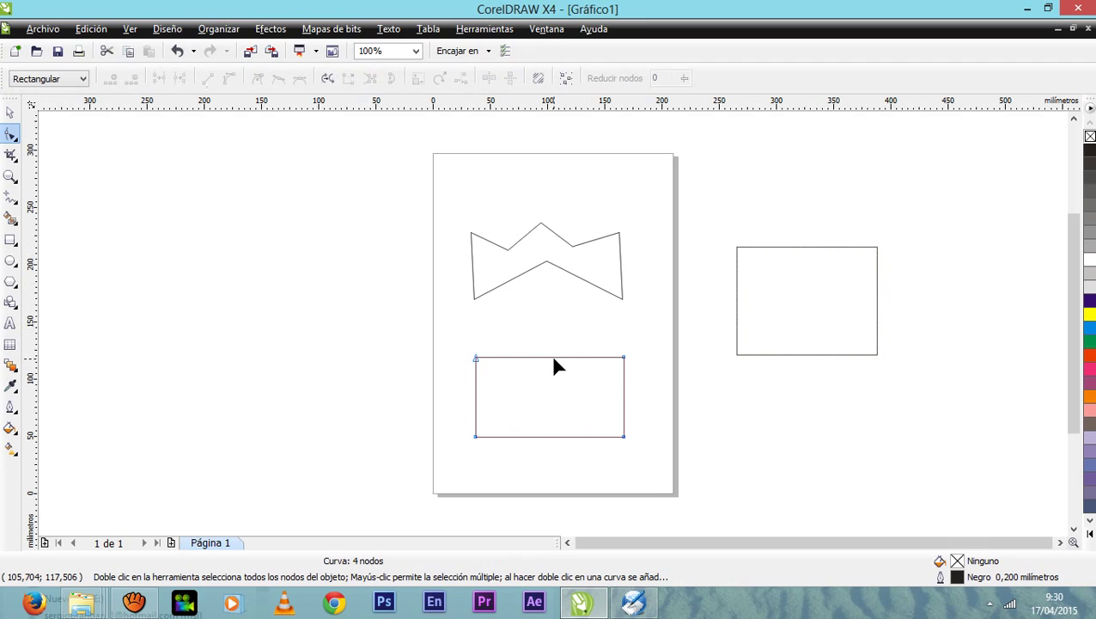
double_click(550, 358)
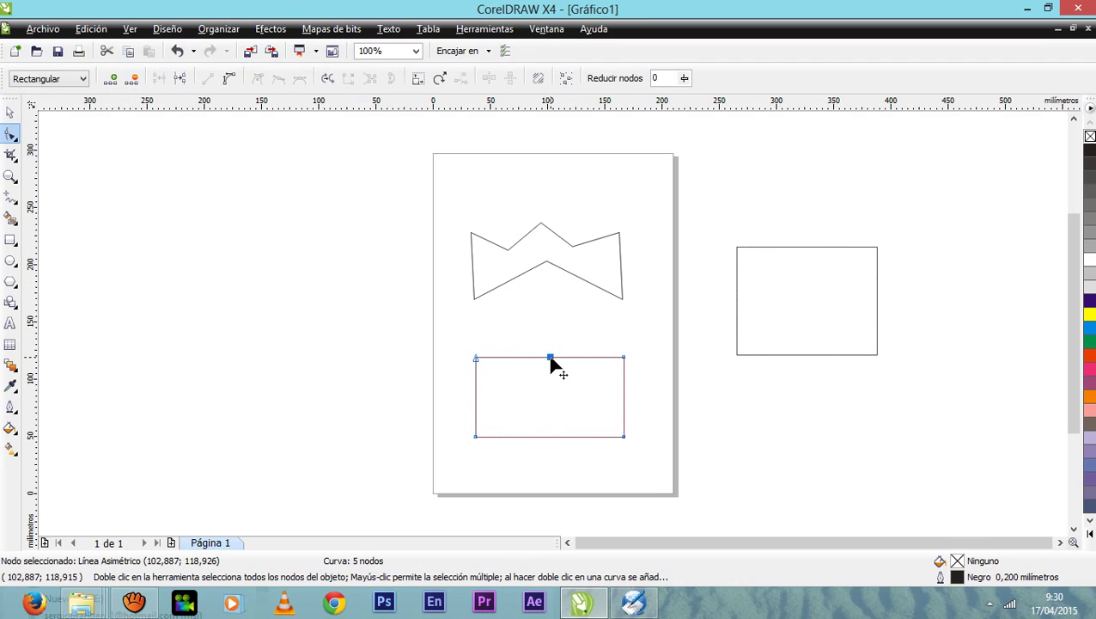
left_click_drag(548, 359, 573, 346)
double_click(580, 371)
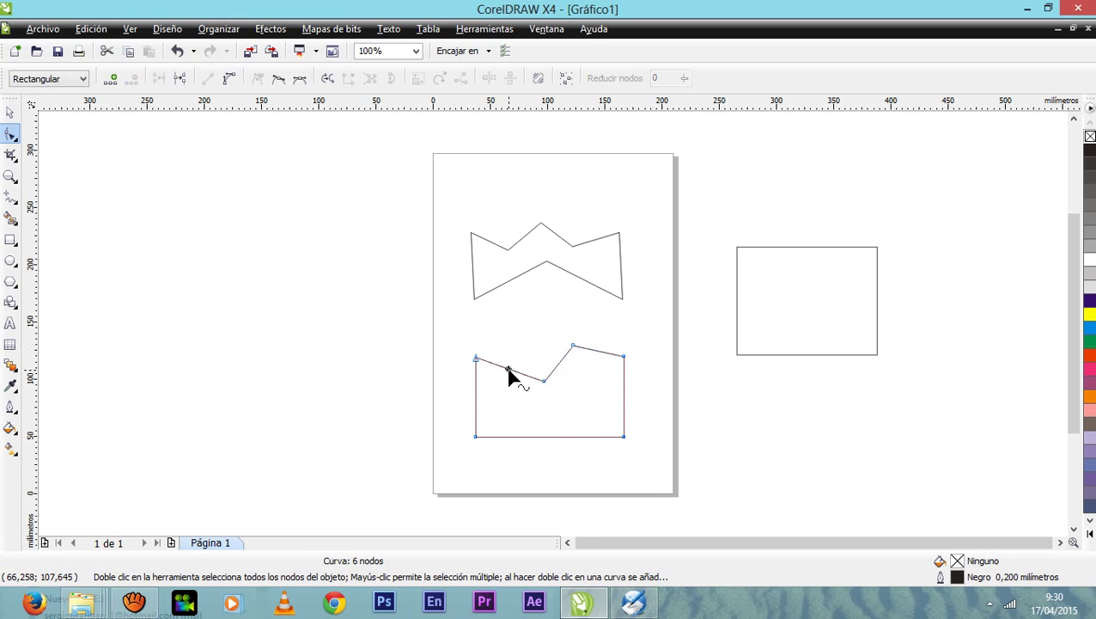
double_click(508, 371)
left_click_drag(507, 371, 495, 394)
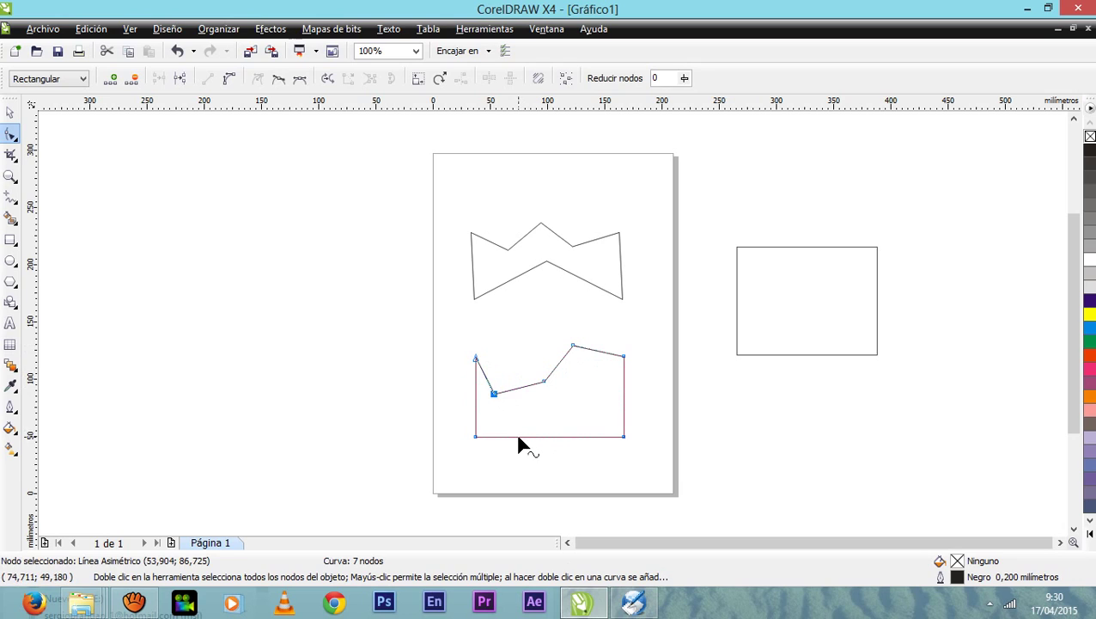
- Add three nodes to the lower shape's bottom edge and move them to form two peaks with a valley between them
double_click(517, 436)
left_click_drag(516, 436, 522, 425)
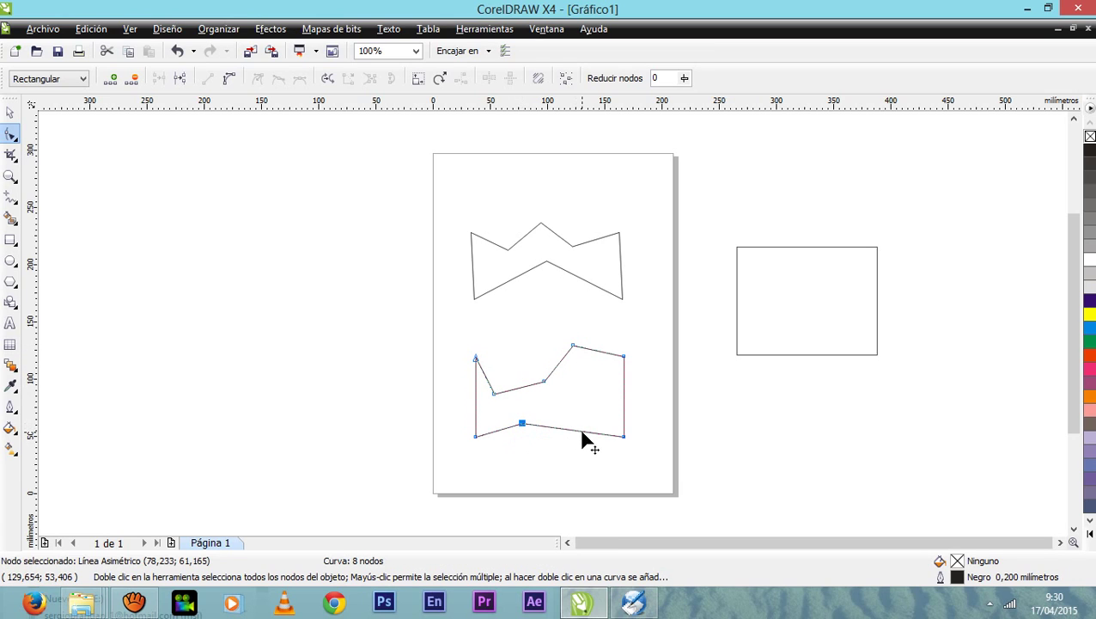
left_click(574, 447)
left_click(578, 440)
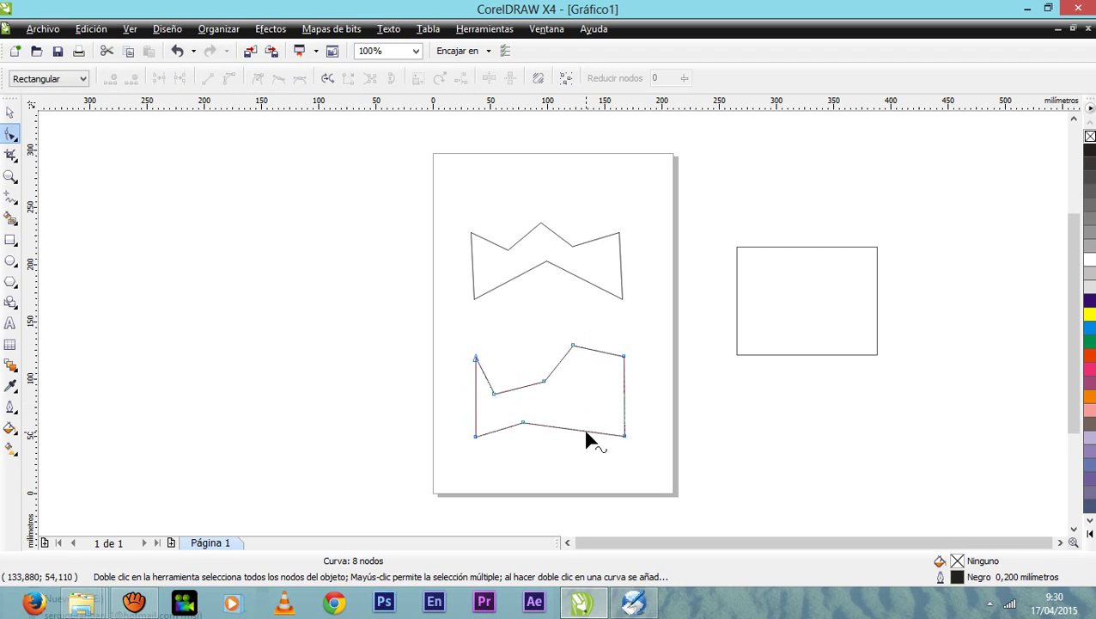
double_click(587, 431)
left_click_drag(586, 431, 584, 410)
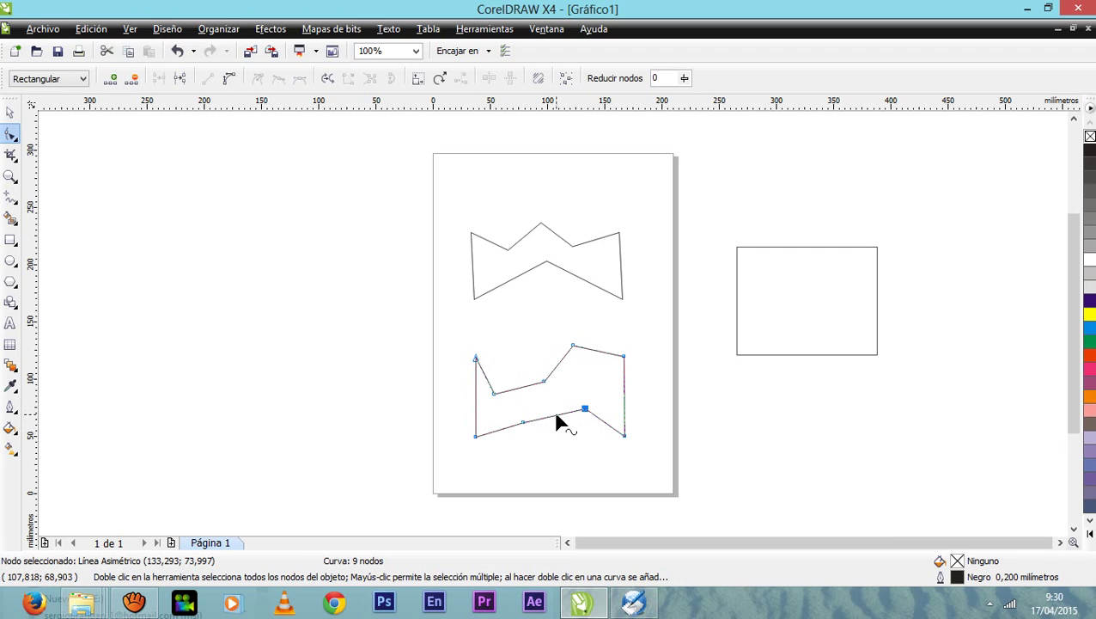
left_click(543, 421)
double_click(552, 415)
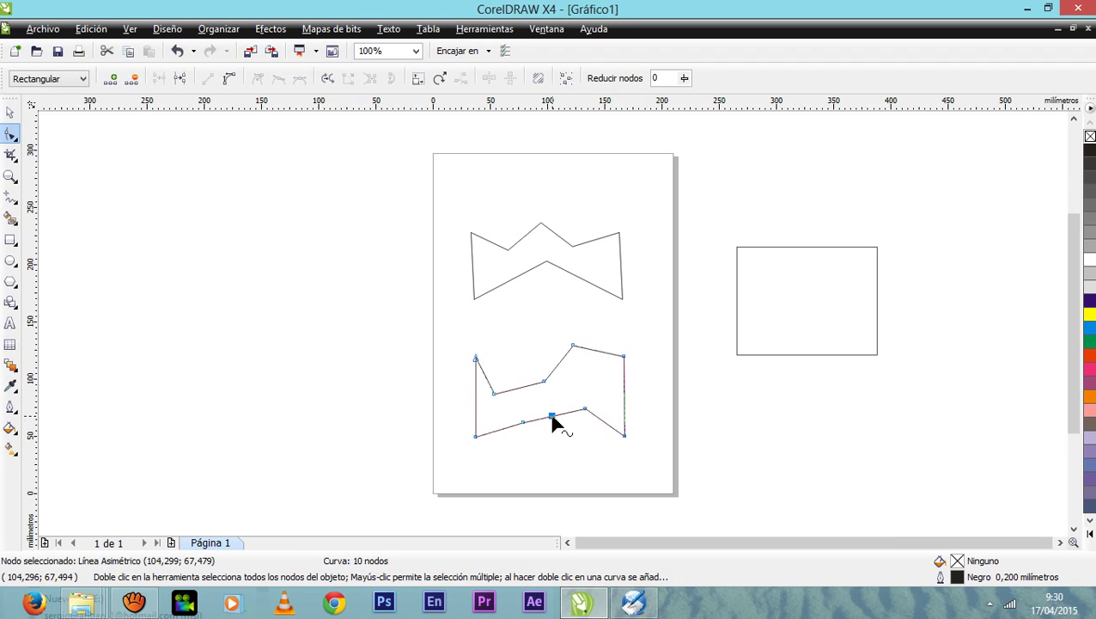
left_click_drag(553, 415, 554, 433)
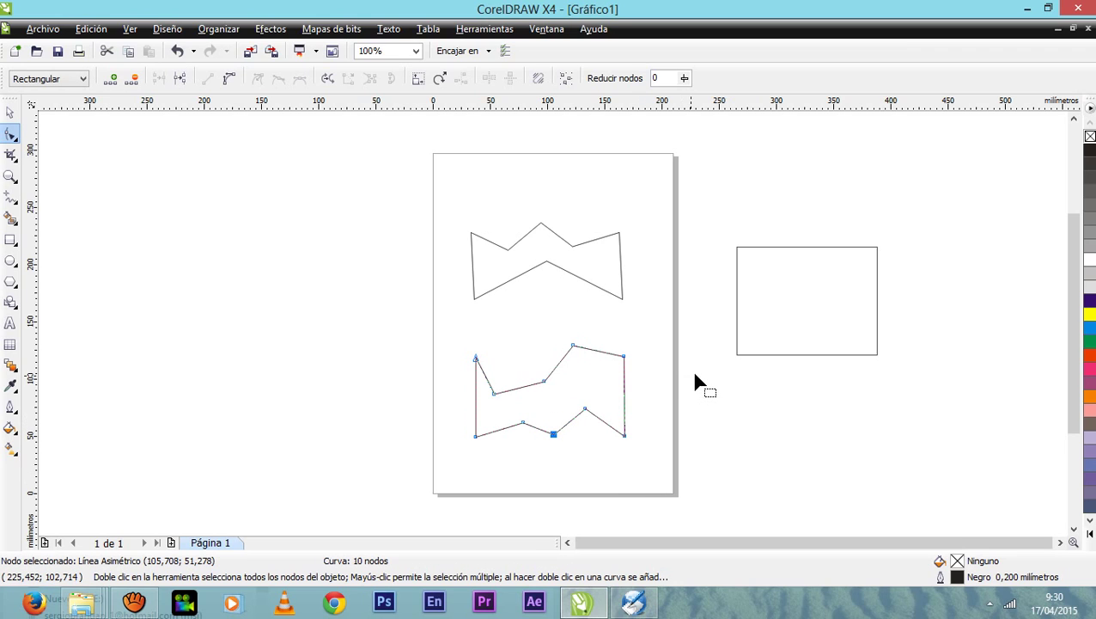
- Round all four corners of the rectangle beside the page to 30 and deselect it
left_click(846, 277)
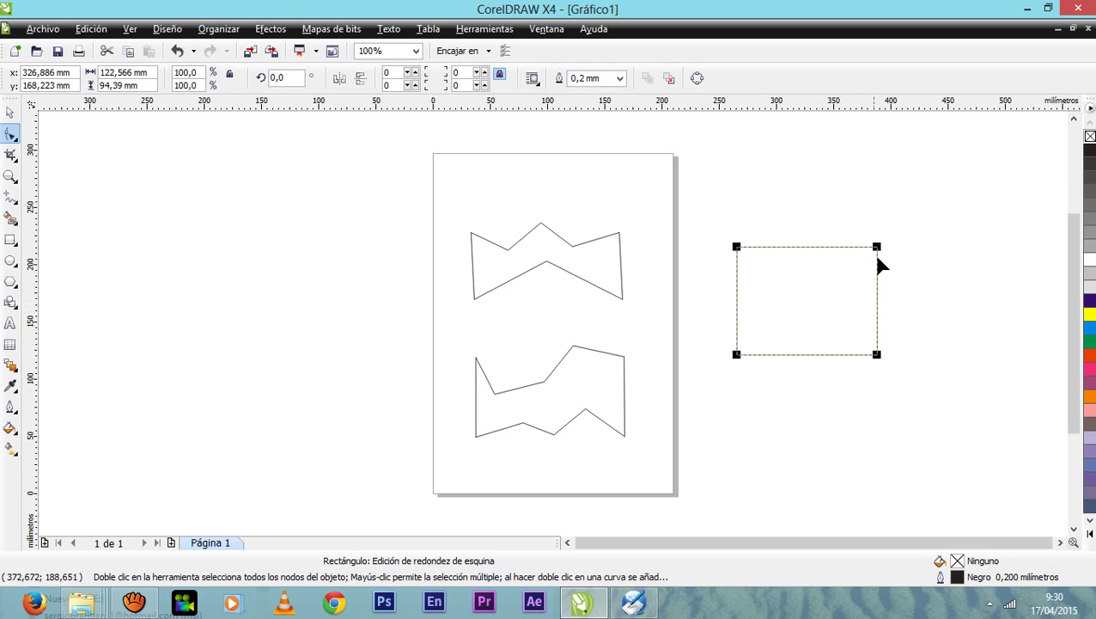
left_click_drag(877, 246, 876, 265)
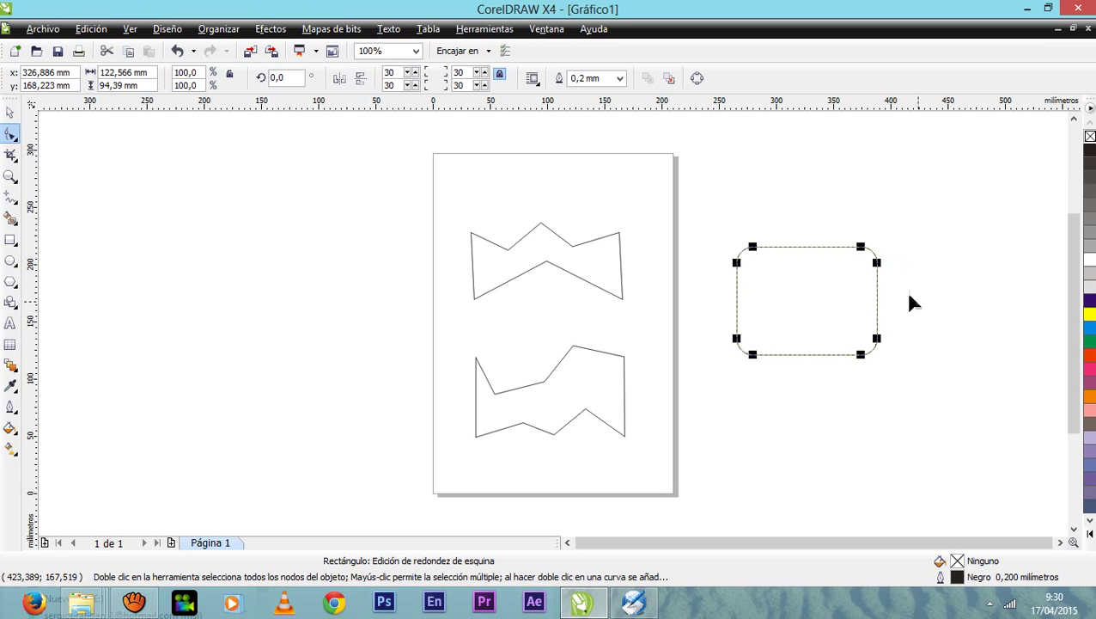
mouse_move(877, 266)
left_mouse_down()
mouse_move(858, 333)
mouse_move(885, 263)
left_mouse_up()
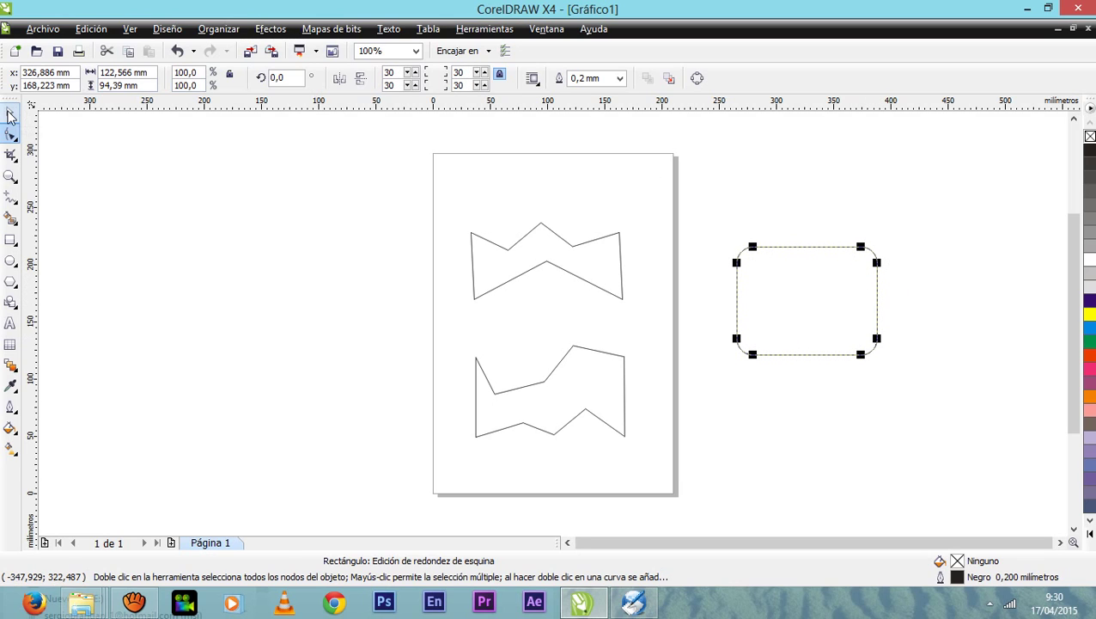
left_click(10, 115)
left_click(925, 330)
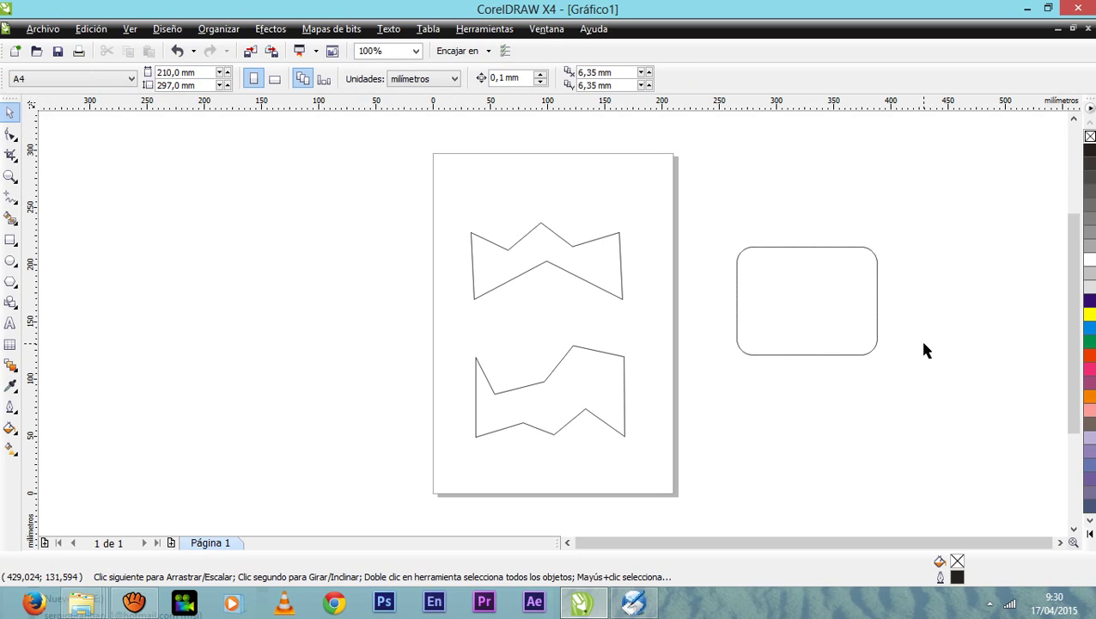
- Draw an ellipse about 79 × 77 mm on the empty area left of the page and open it for shape editing
left_click(10, 260)
left_click_drag(230, 243, 324, 336)
left_click(11, 134)
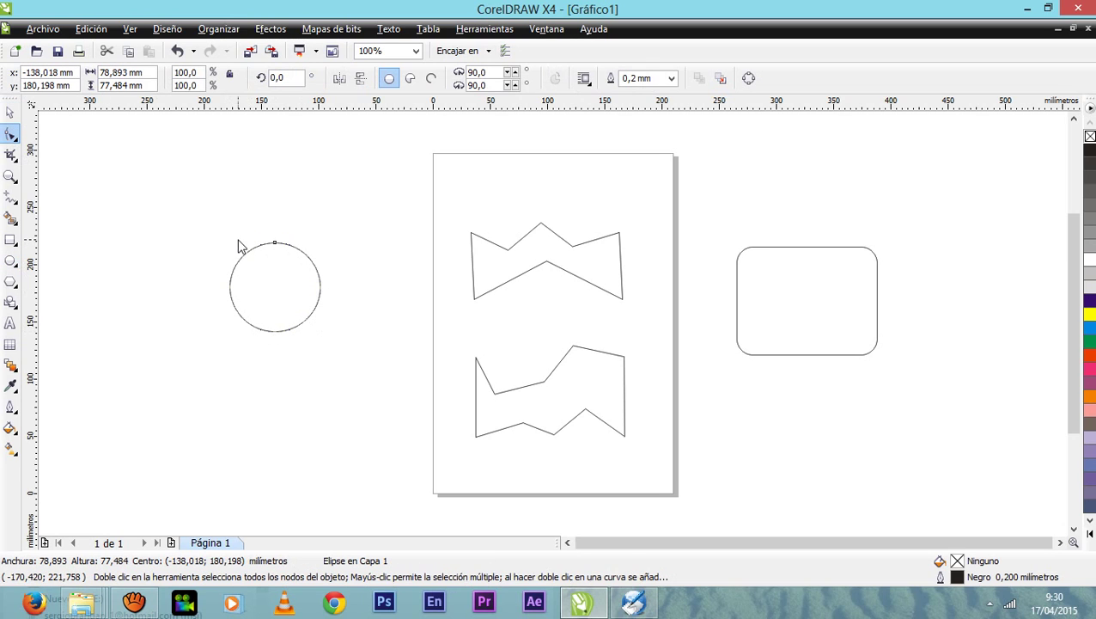
- Cut the ellipse open, shape it as an arc ending at about 315°, and change it back to a pie ending at about 358°
left_click_drag(275, 244, 273, 286)
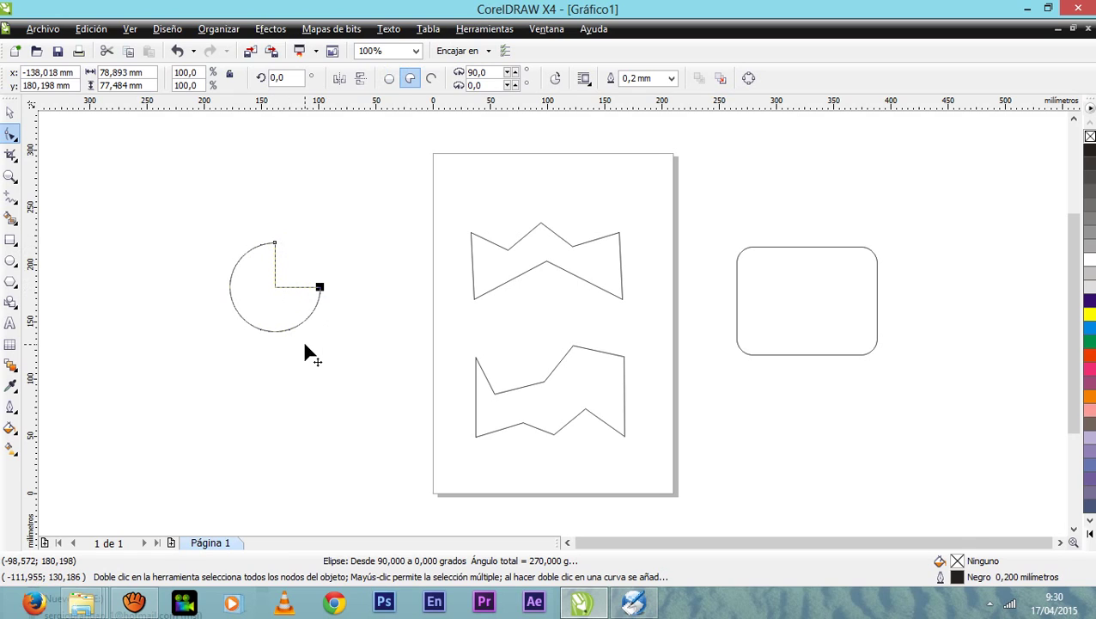
left_click_drag(319, 288, 311, 323)
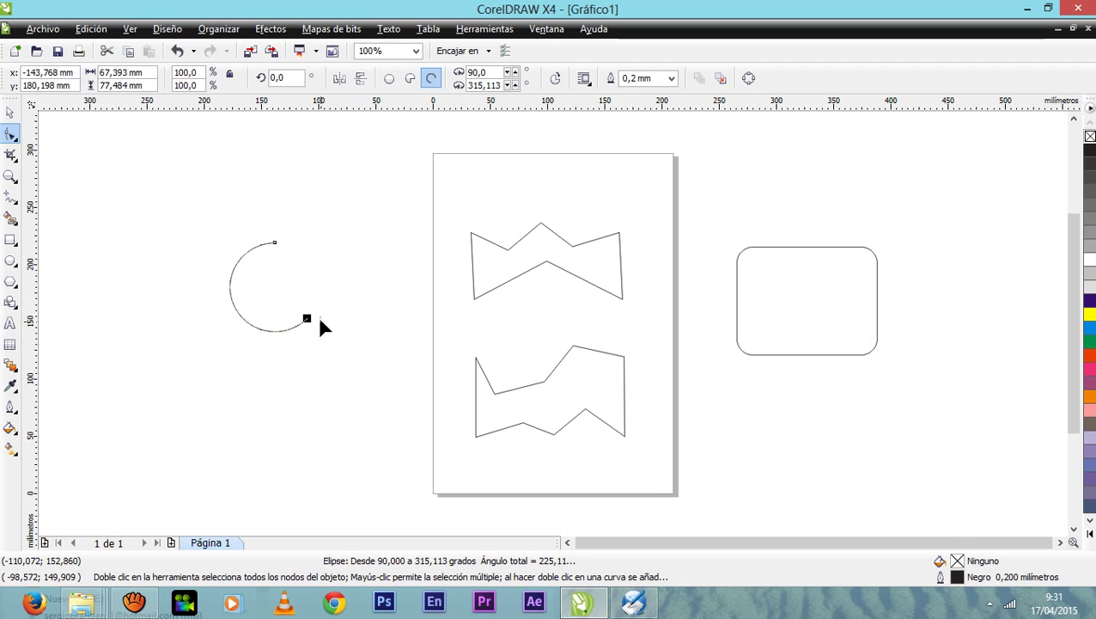
left_click_drag(309, 320, 319, 289)
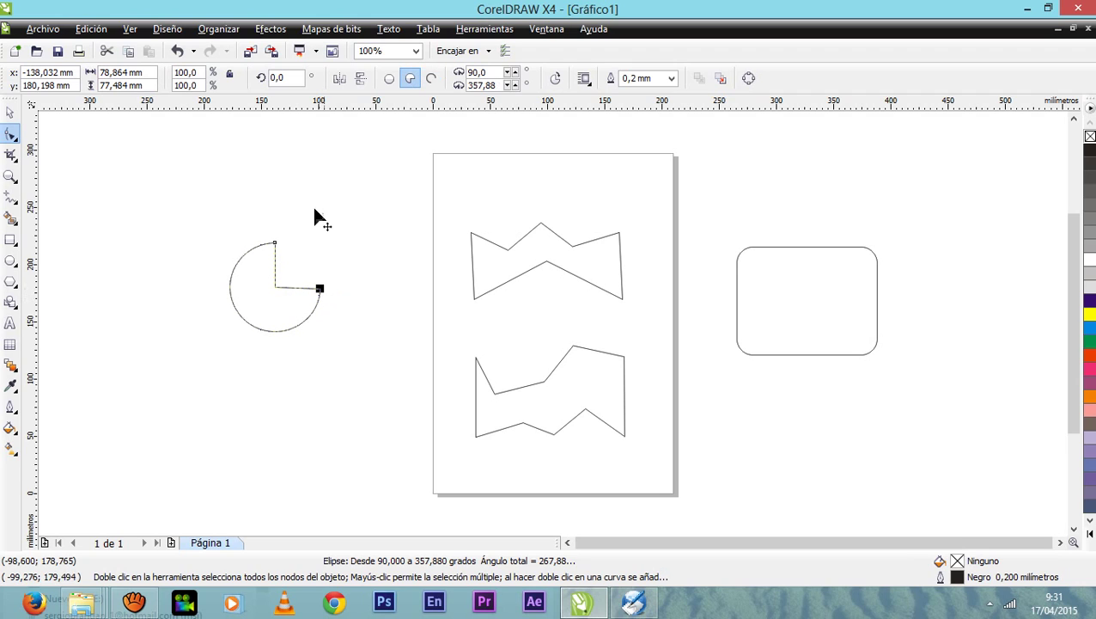
left_click(10, 112)
left_click(151, 328)
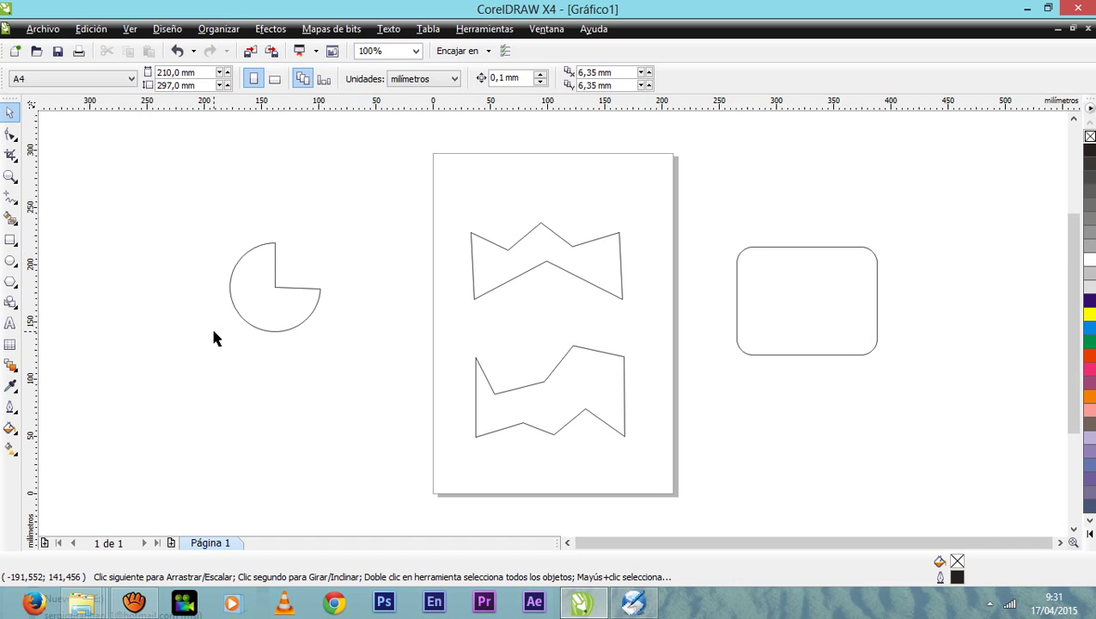
- Move the pie shape onto the upper part of the page and shift the crown and the lower shape down
left_click(276, 301)
left_click_drag(277, 301, 510, 174)
left_click_drag(536, 246, 529, 288)
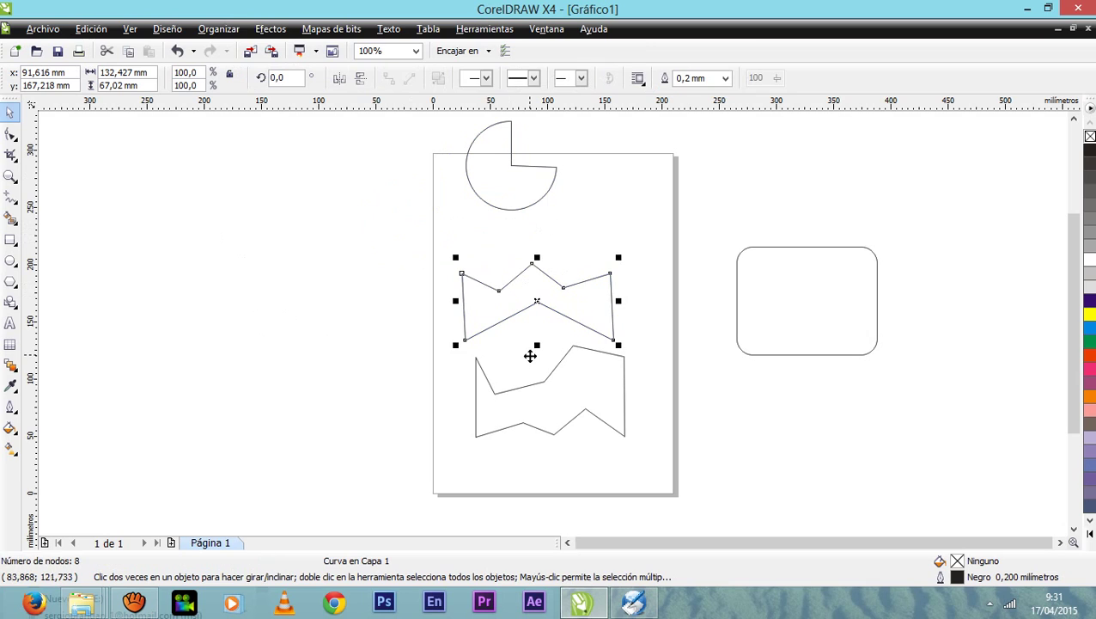
left_click_drag(550, 378, 548, 401)
mouse_move(557, 304)
left_mouse_down()
mouse_move(580, 311)
mouse_move(568, 319)
left_mouse_up()
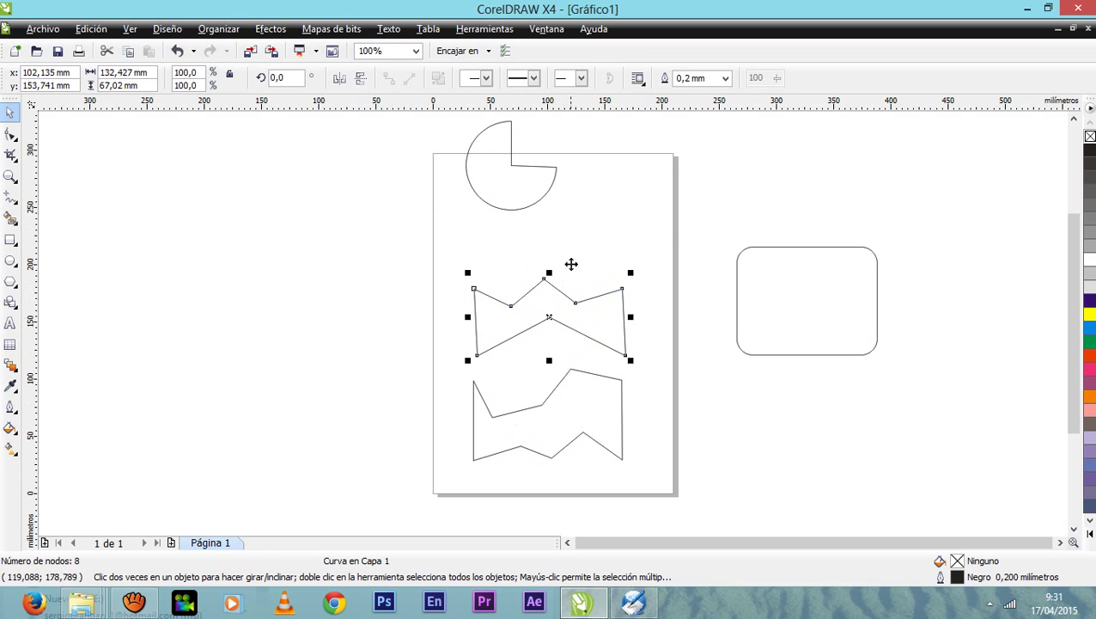
- Delete the pie shape and the rounded rectangle, and move the crown up into the freed space on the page
left_click_drag(522, 215, 512, 212)
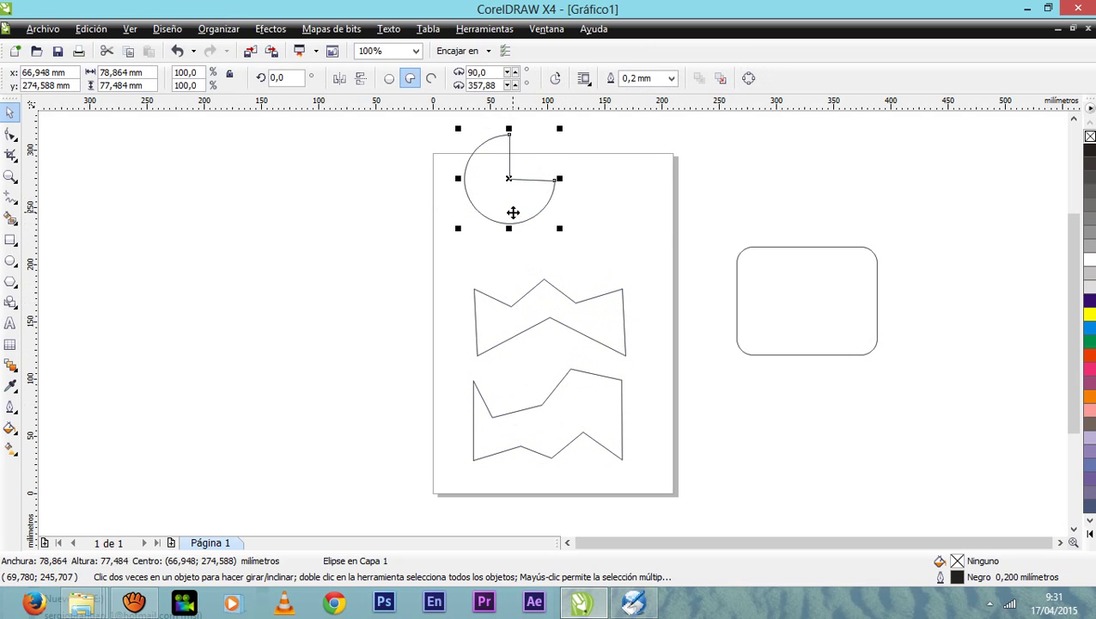
key("Delete")
left_click(798, 333)
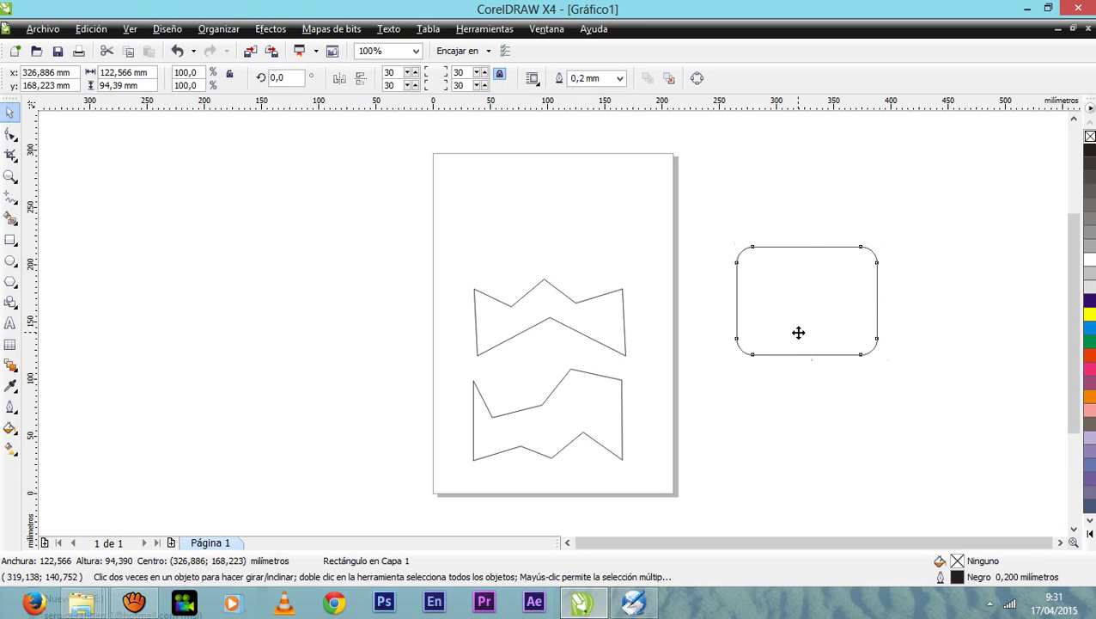
key("Delete")
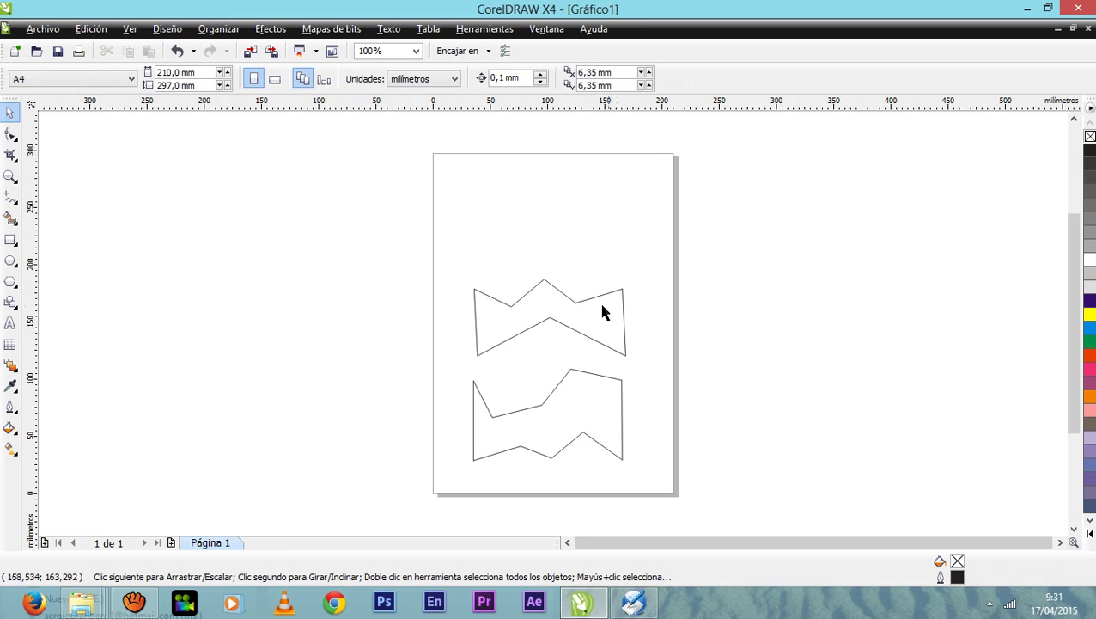
left_click_drag(603, 313, 587, 230)
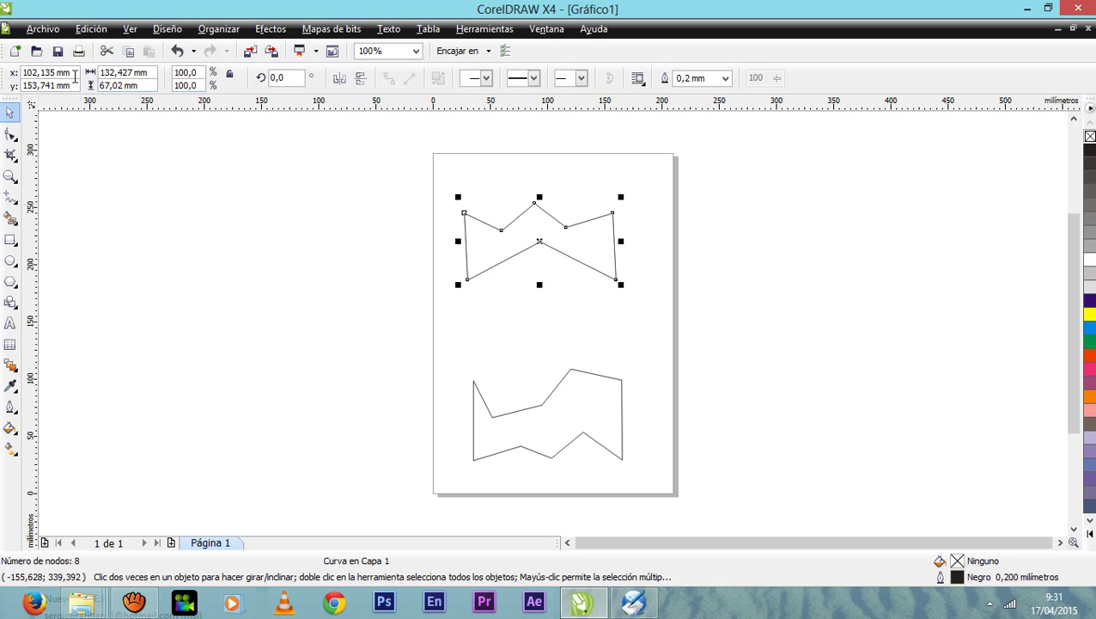
- Add a node midway along the right slope of the crown's inverted V and convert its segment to a curve
left_click(10, 135)
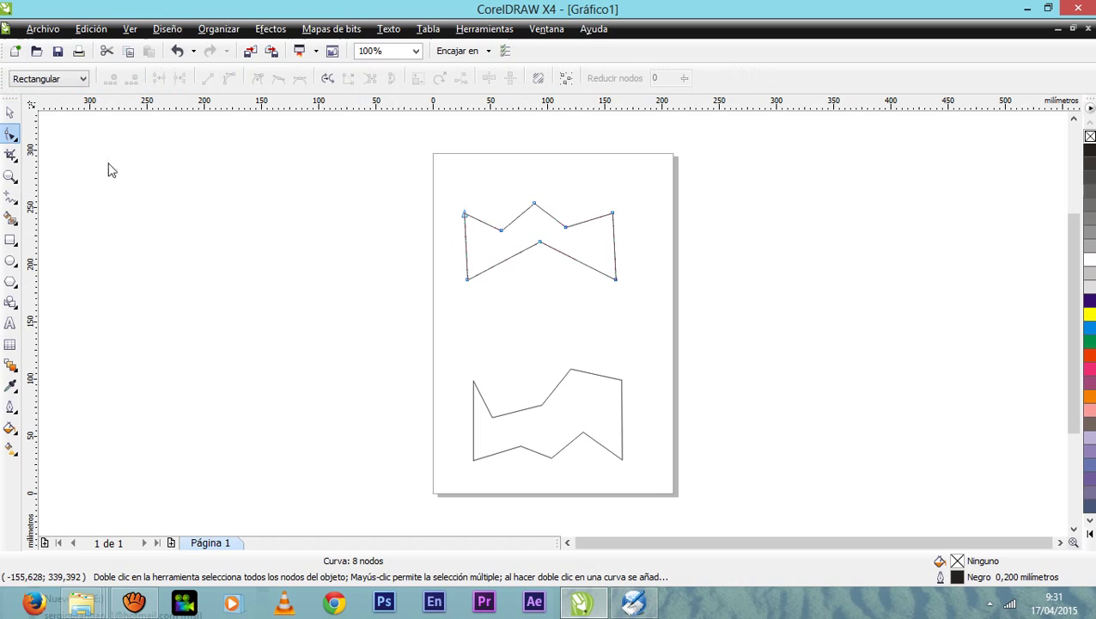
double_click(576, 260)
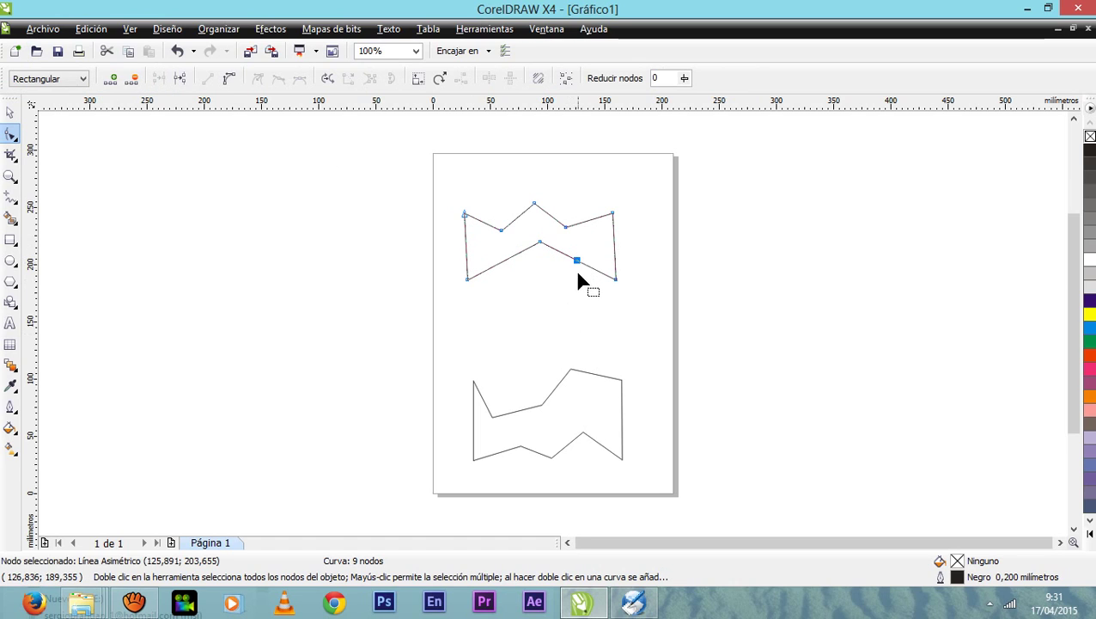
right_click(579, 267)
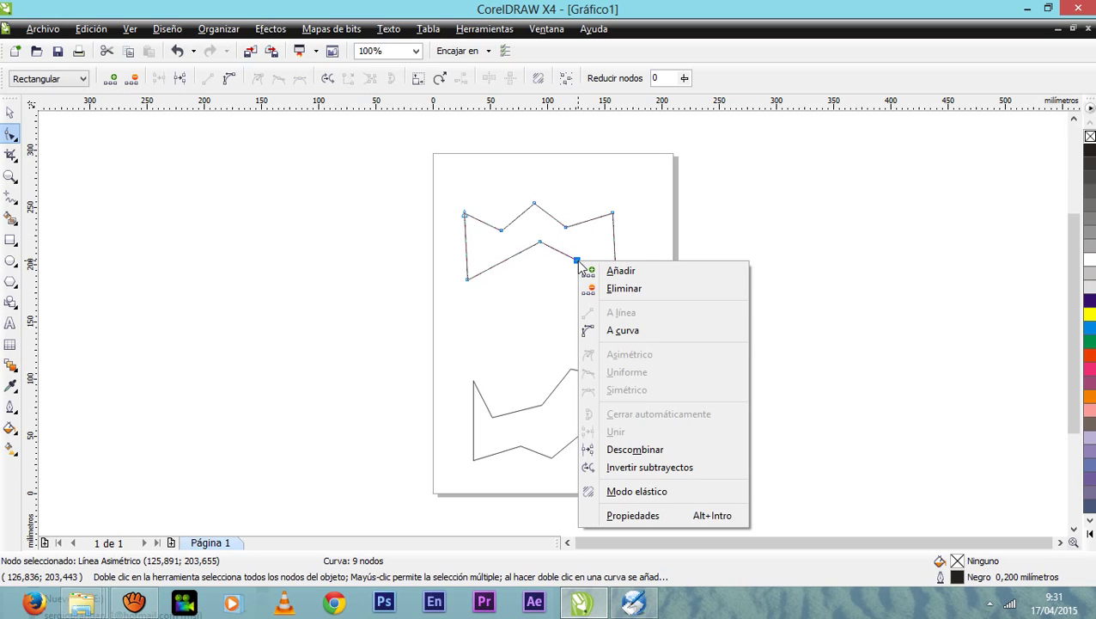
left_click(609, 333)
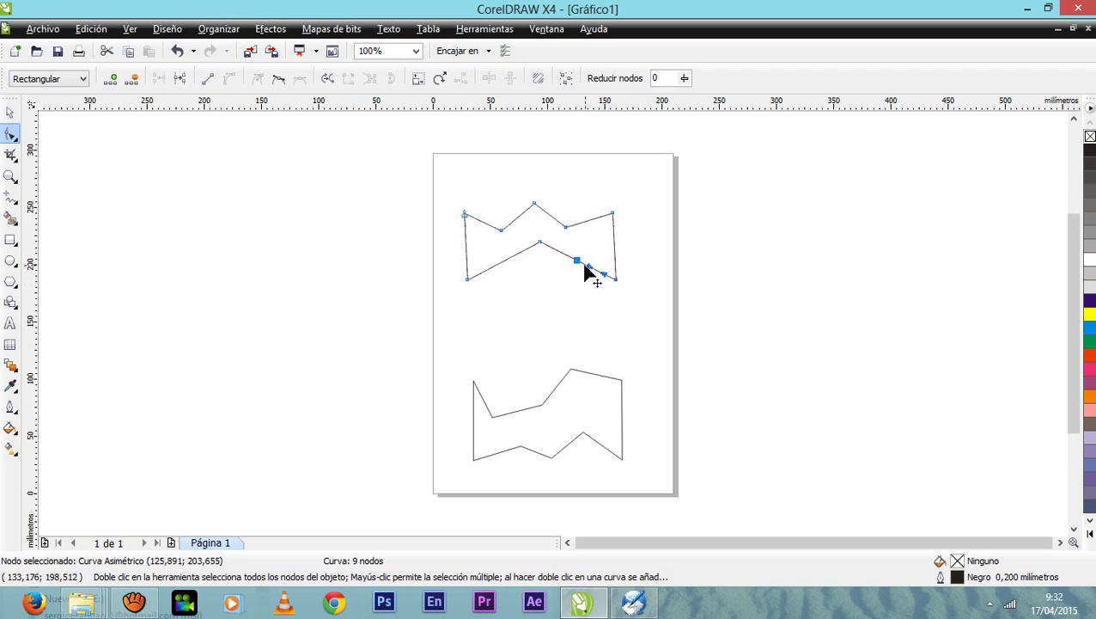
- Bend the crown's curved segment into an S with its control handles and move the inverted V's peak node to about (69; 205) mm
left_click_drag(574, 262, 544, 309)
left_click_drag(604, 278, 599, 314)
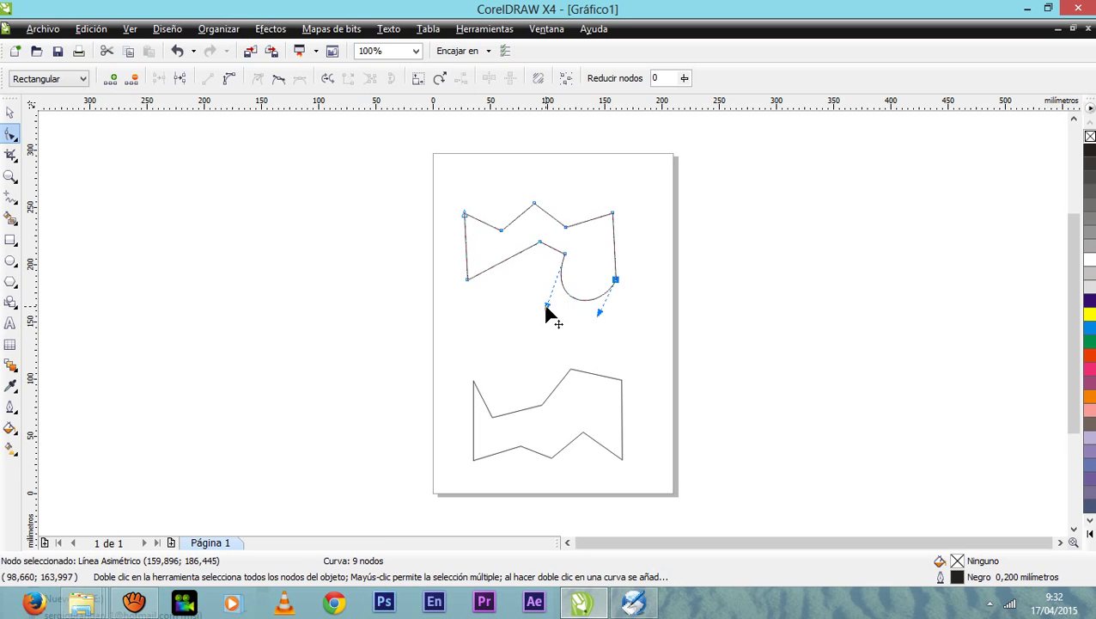
left_click_drag(547, 307, 609, 232)
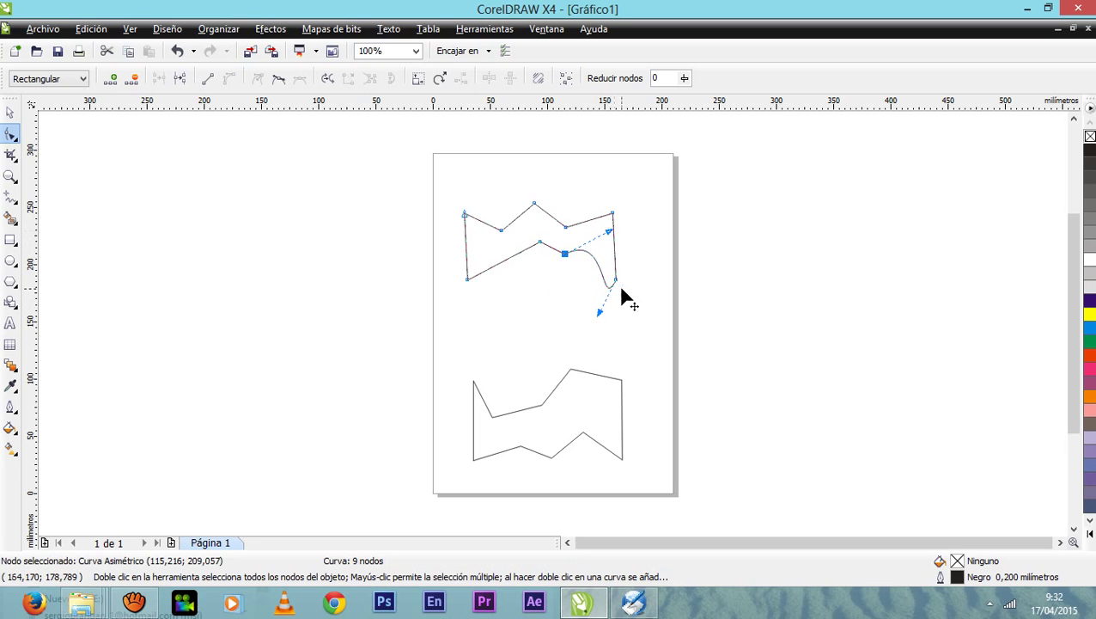
left_click_drag(600, 313, 546, 331)
left_click(524, 325)
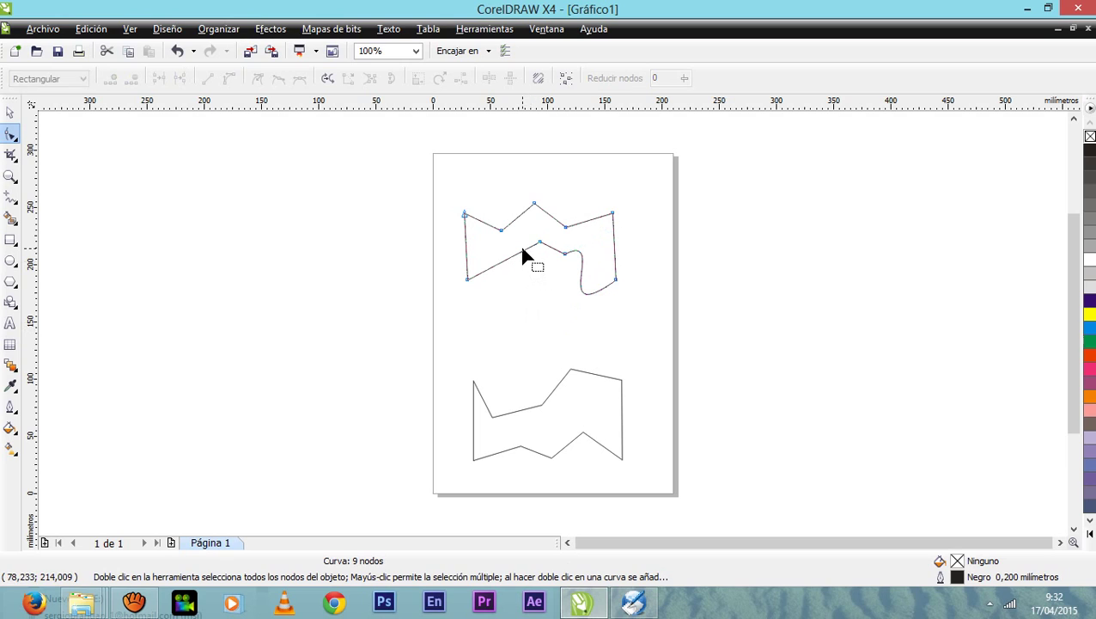
left_click_drag(540, 244, 511, 261)
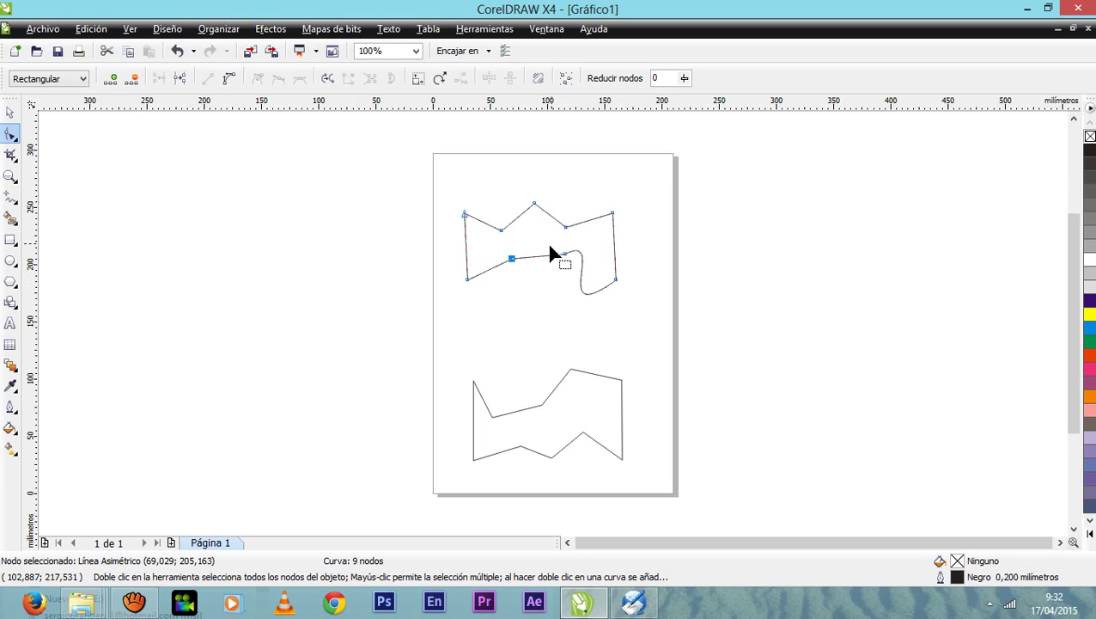
left_click_drag(513, 258, 513, 258)
- Raise the lower shape's two low top nodes, add a lowered node right of its peak, and pull the upper right corner to about (186; 162) mm
left_click(522, 405)
left_click_drag(522, 405, 531, 365)
left_click_drag(601, 391, 644, 310)
double_click(599, 376)
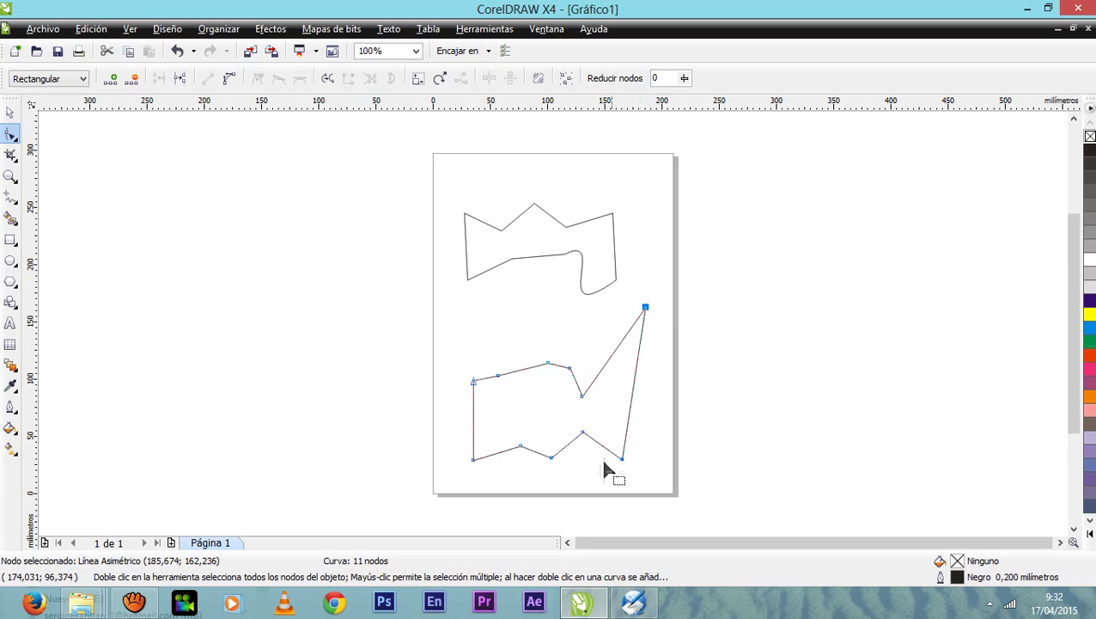
- Pull the lower shape's bottom right corner outward and add a node on its right edge, moved inward to form a forked tail
left_click_drag(621, 459, 656, 478)
double_click(651, 407)
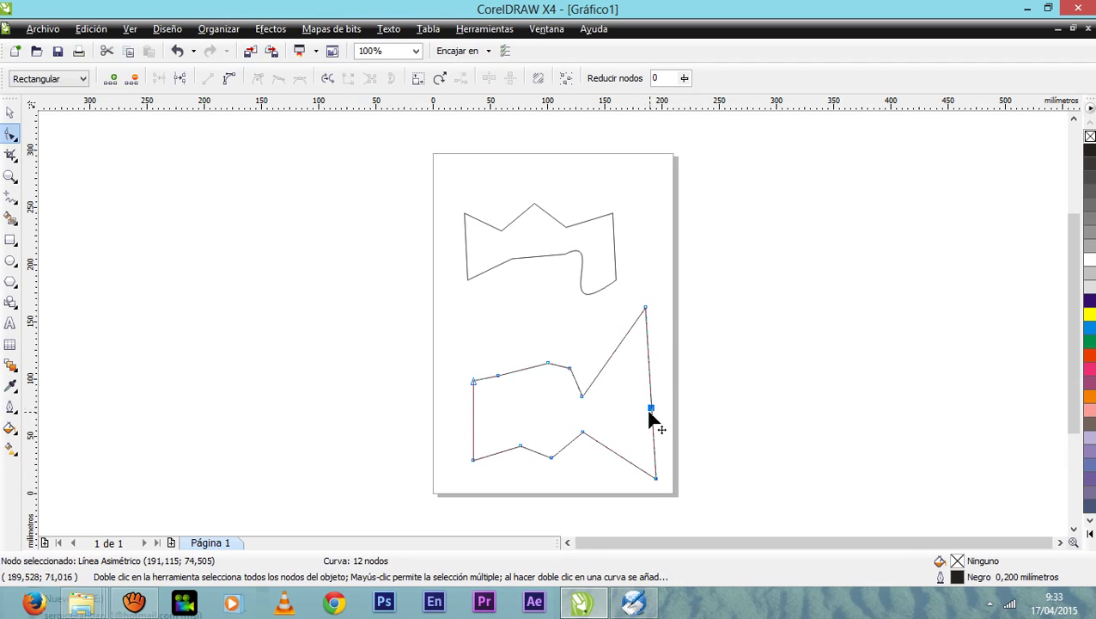
double_click(652, 410)
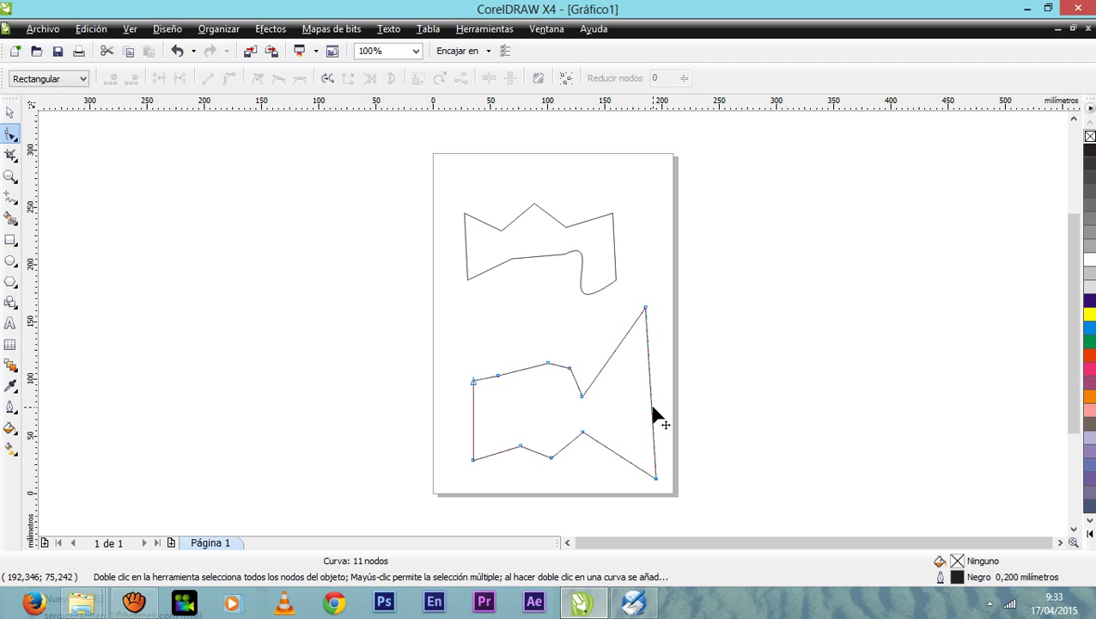
double_click(652, 410)
left_click_drag(652, 410, 626, 416)
- Add nodes on the lower shape's left and bottom edges and move them with the corners to form a pointed left tip and a downward spike
double_click(474, 423)
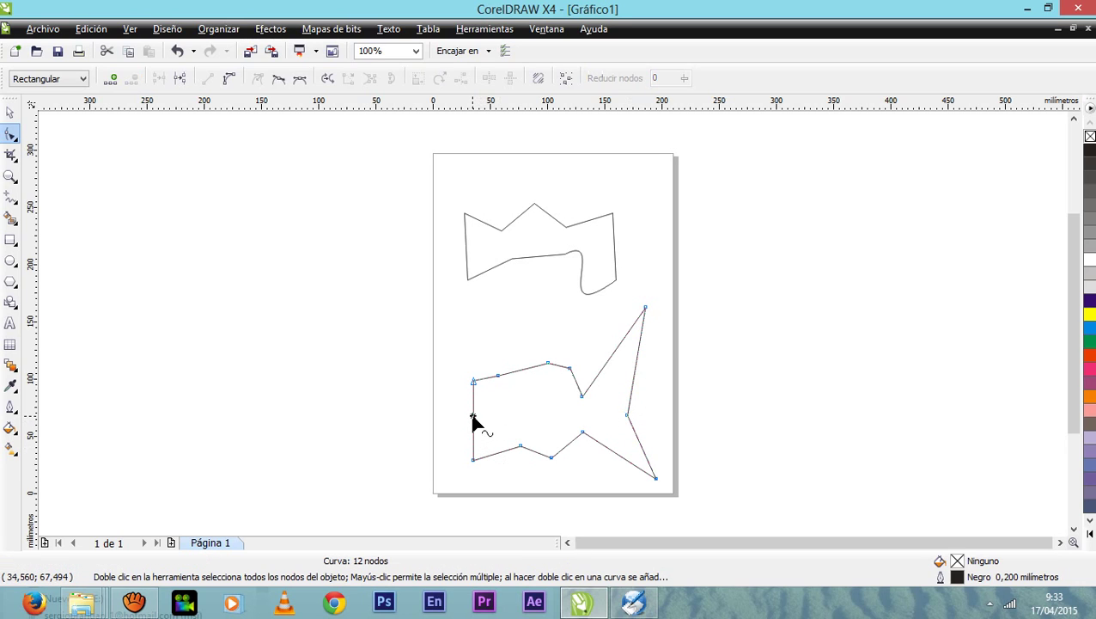
mouse_move(474, 424)
left_mouse_down()
mouse_move(436, 410)
mouse_move(479, 406)
left_mouse_up()
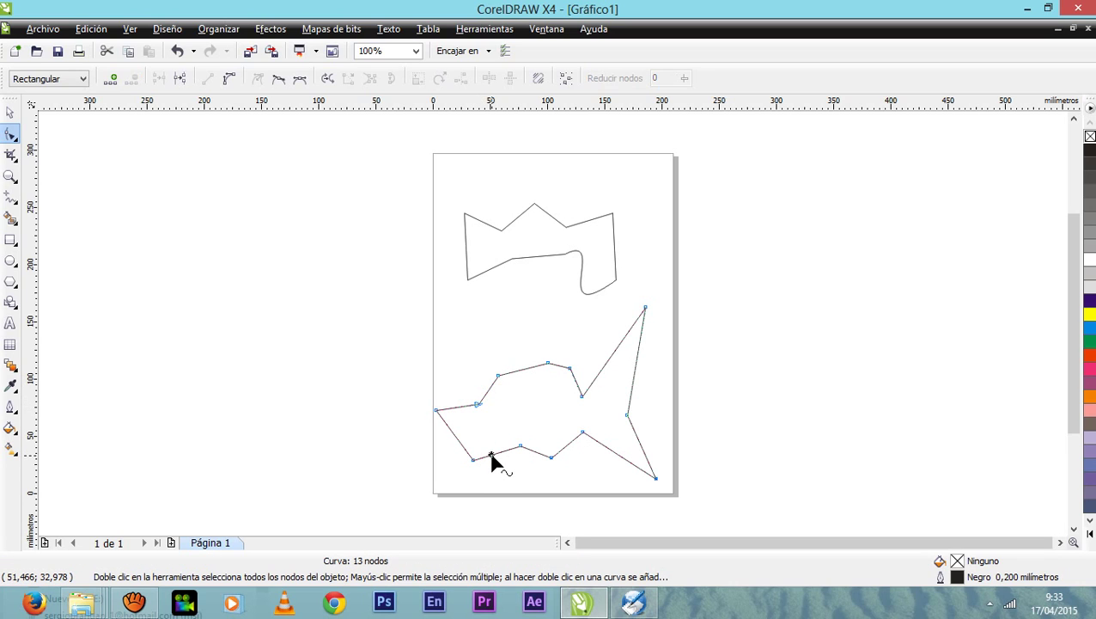
double_click(492, 454)
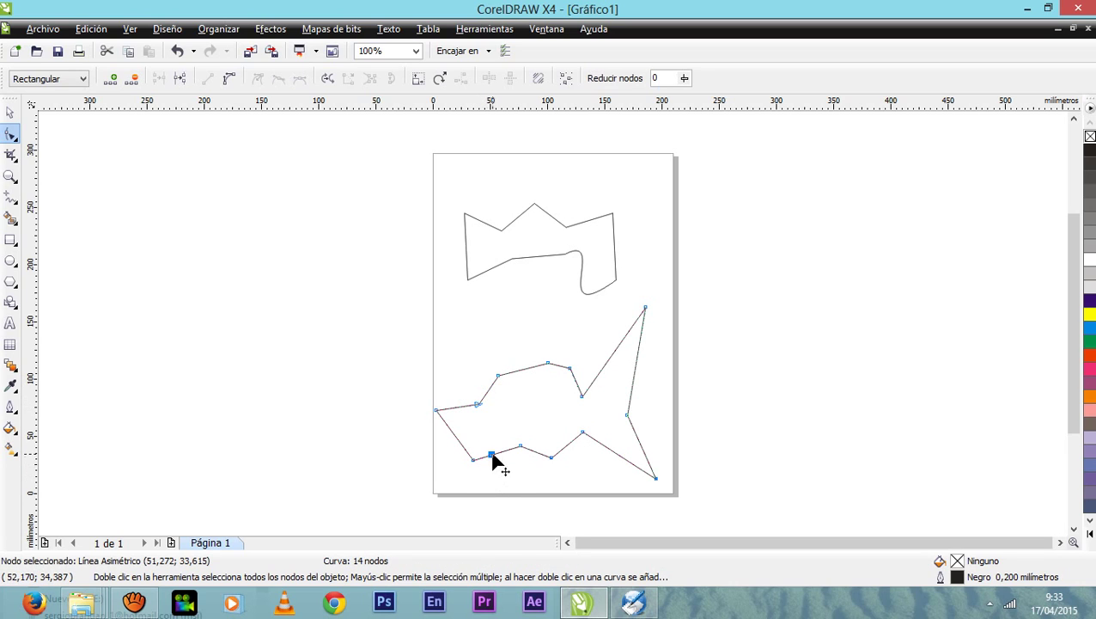
left_click_drag(491, 454, 482, 433)
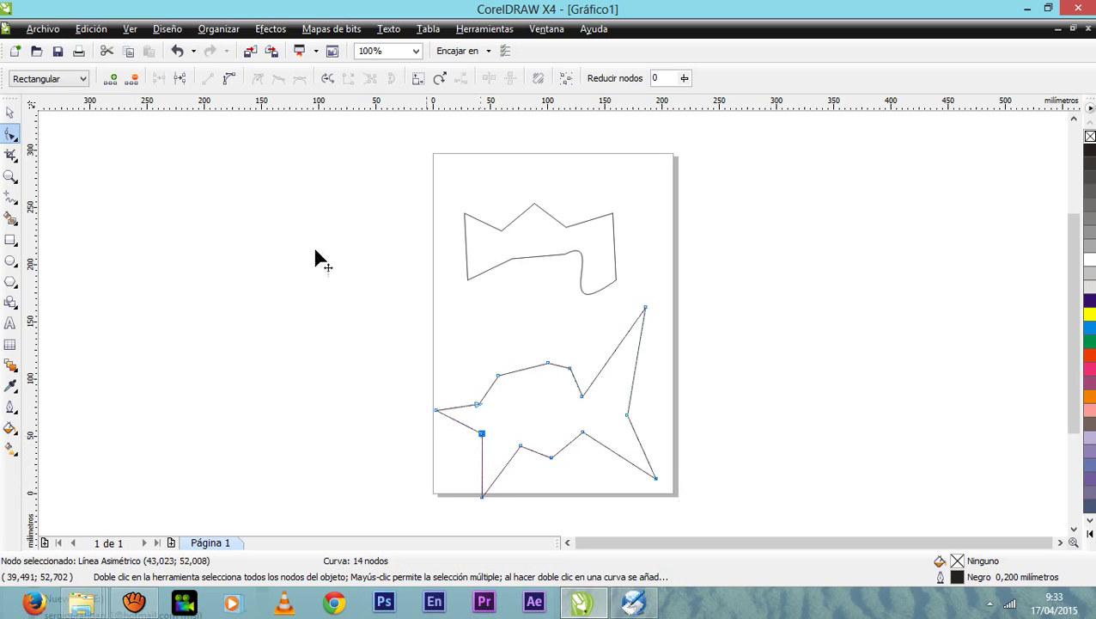
- Move the crown shape up and right to a centre of about (105; 238) mm and shift the lower star-like shape up inside the page
left_click(10, 113)
left_click_drag(555, 414, 566, 392)
left_click_drag(557, 244, 570, 217)
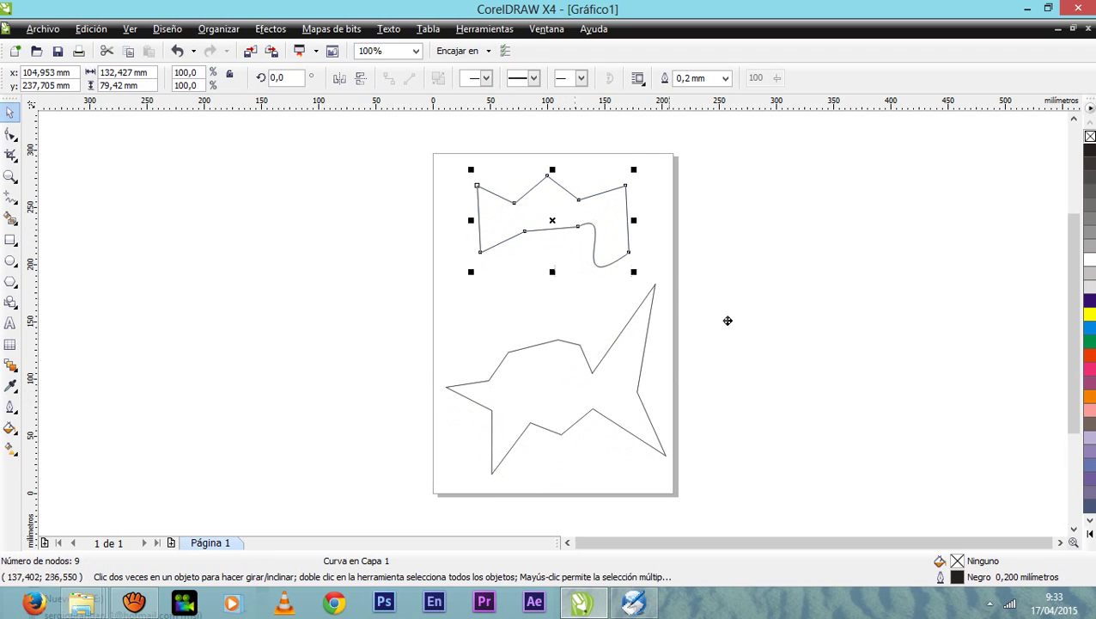
left_click(584, 354)
mouse_move(579, 359)
left_mouse_down()
mouse_move(568, 343)
mouse_move(576, 347)
left_mouse_up()
left_click(922, 366)
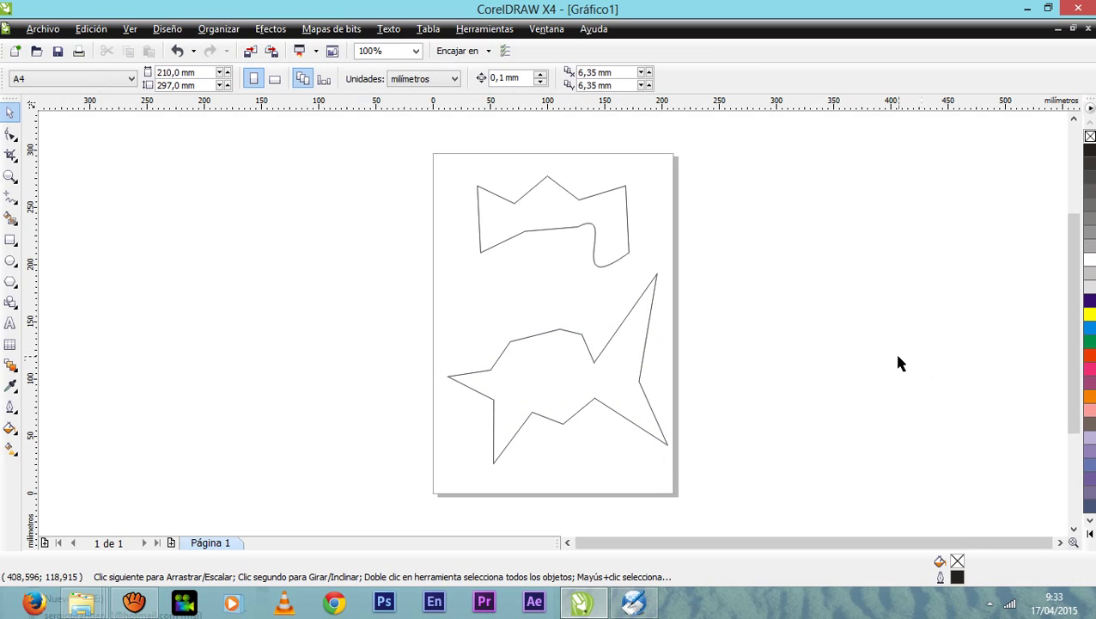
- Add two horizontal guidelines, one between the shapes at about 194 mm and one near the page bottom at about 30 mm
mouse_move(722, 127)
left_mouse_down()
mouse_move(717, 113)
mouse_move(719, 136)
left_mouse_up()
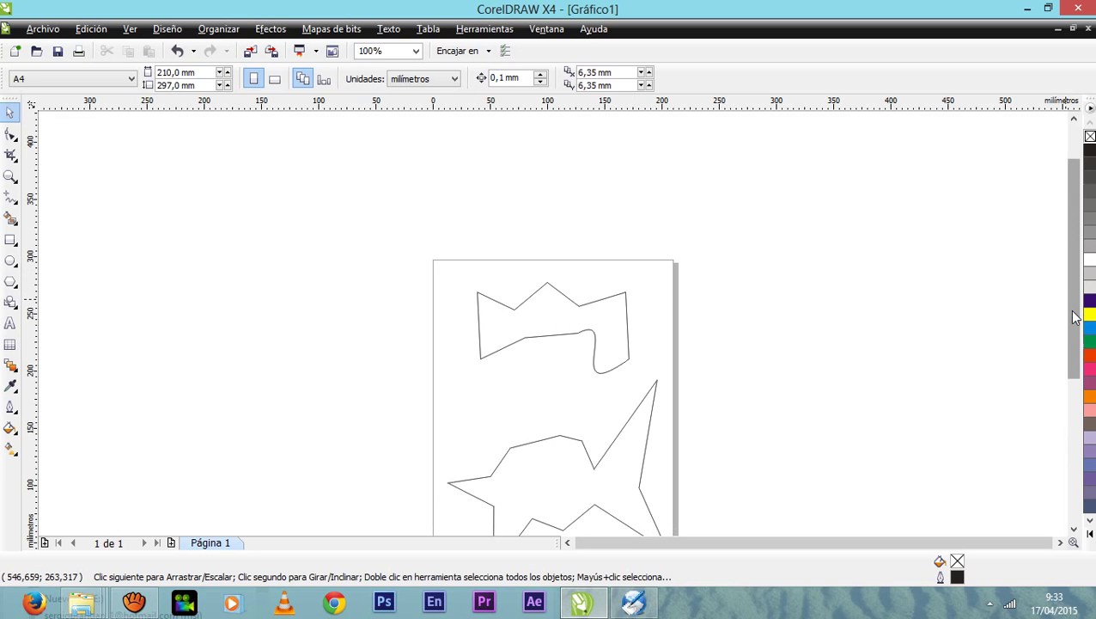
left_click_drag(1075, 313, 1072, 399)
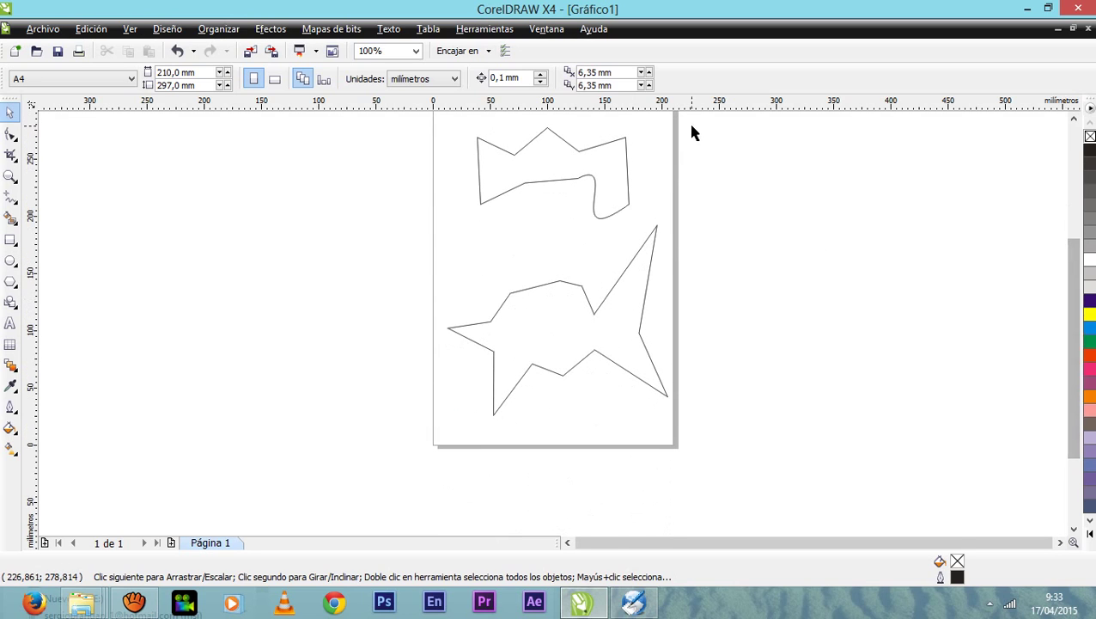
left_click_drag(688, 110, 669, 221)
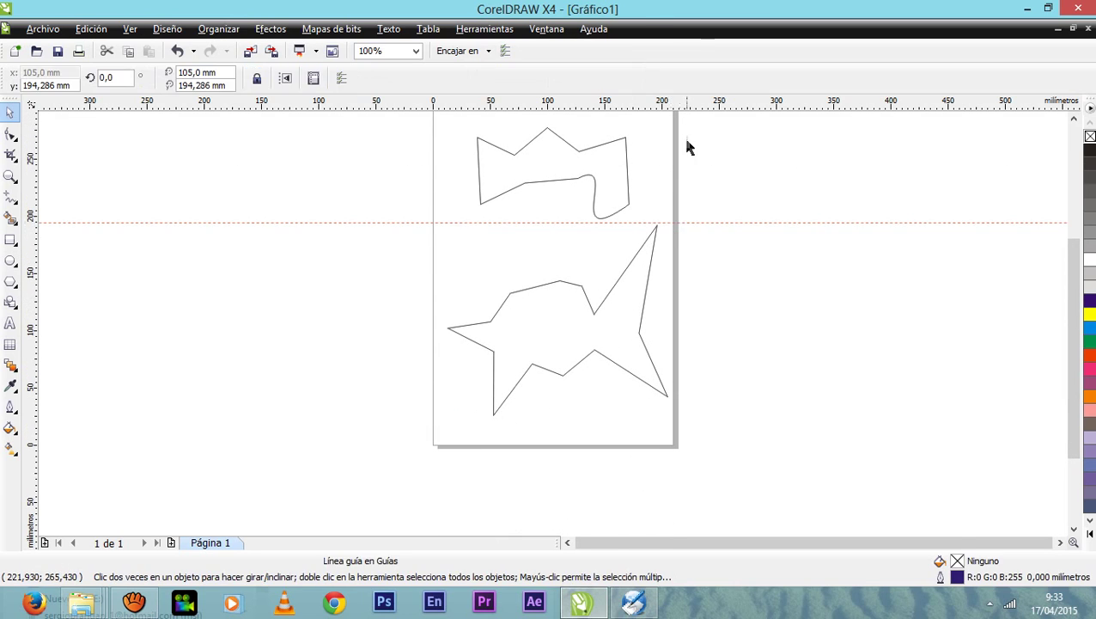
left_click_drag(706, 106, 651, 411)
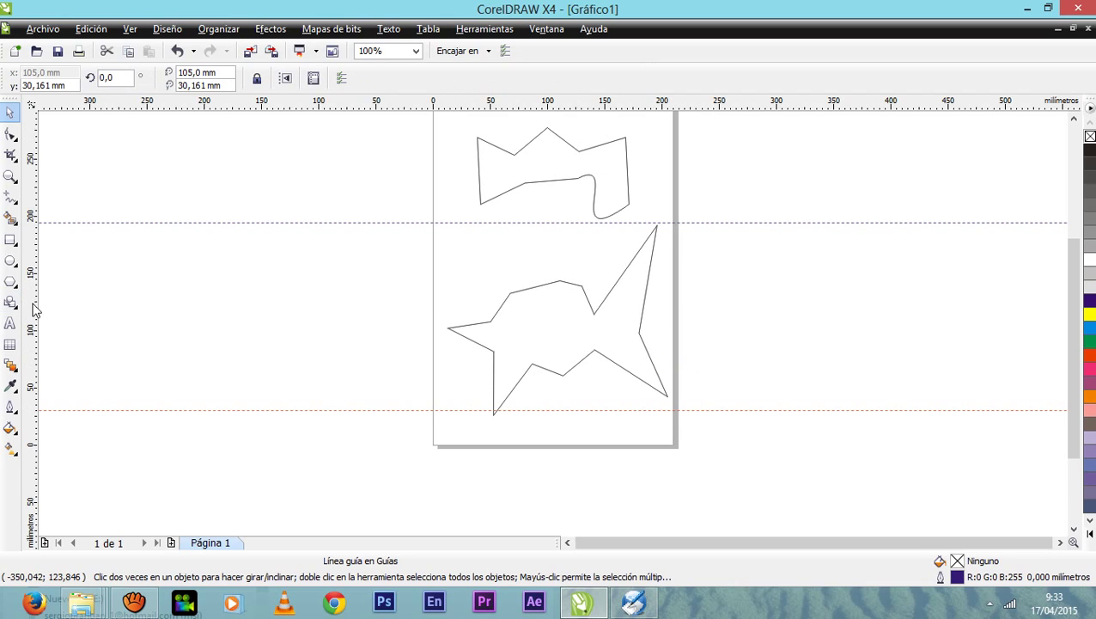
- Add two vertical guidelines near the page's left and right edges, at about 12 mm and 198 mm
left_click_drag(35, 307, 447, 367)
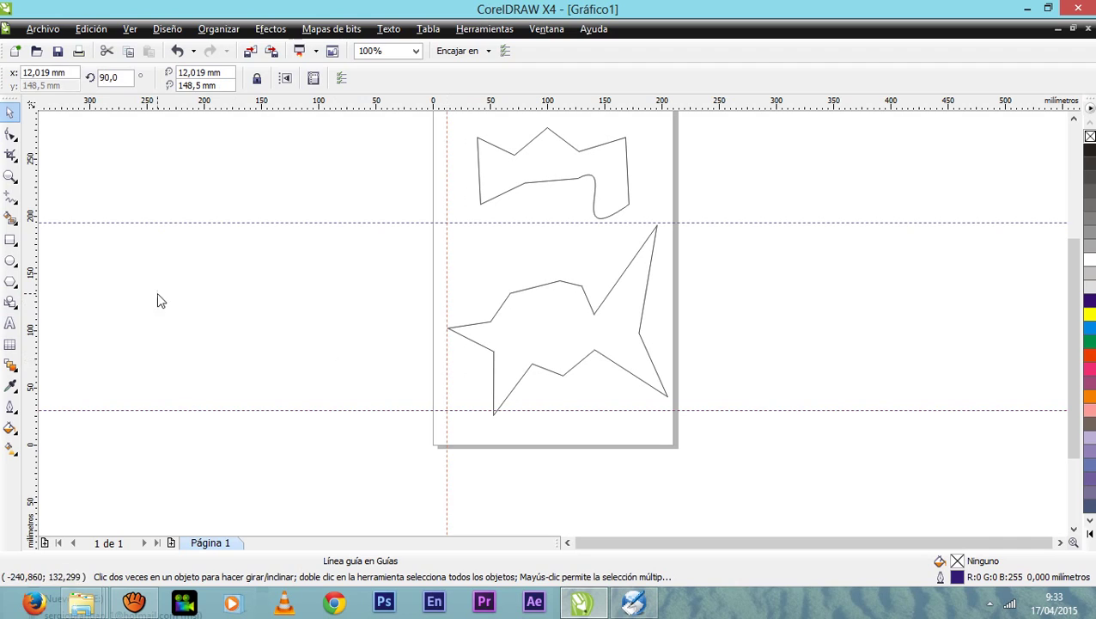
left_click_drag(33, 338, 658, 453)
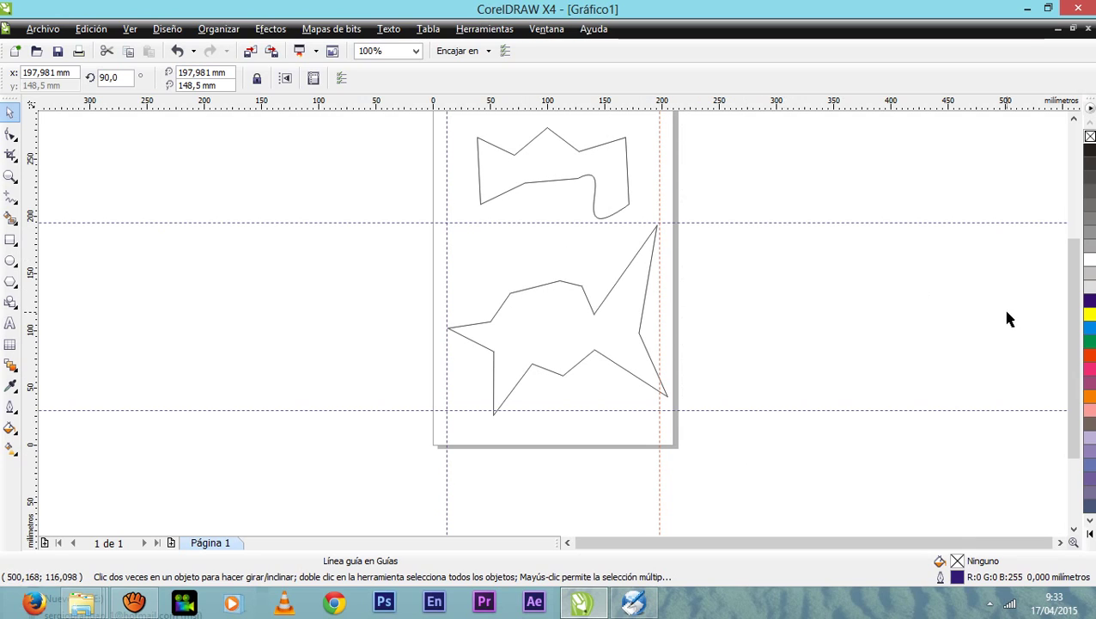
left_click_drag(1077, 326, 1077, 297)
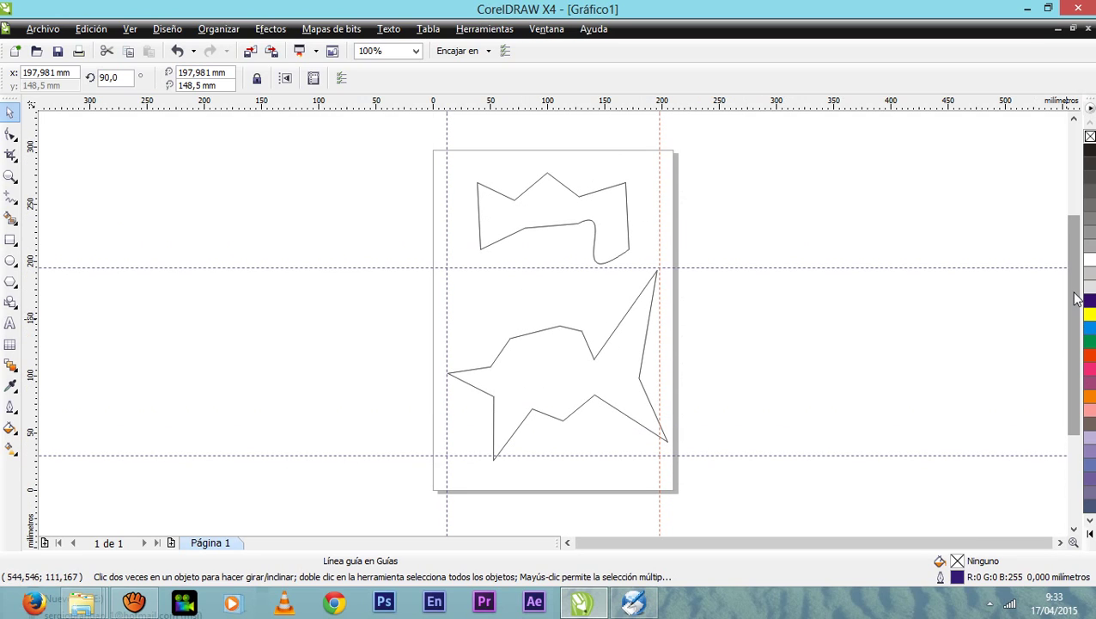
left_click(523, 215)
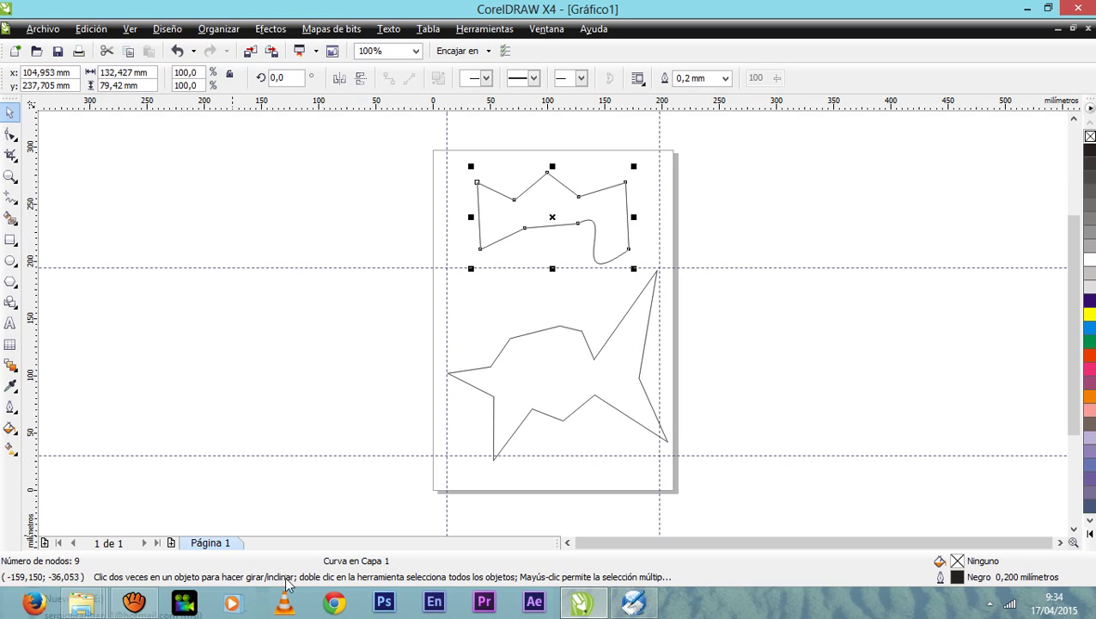
left_click(135, 603)
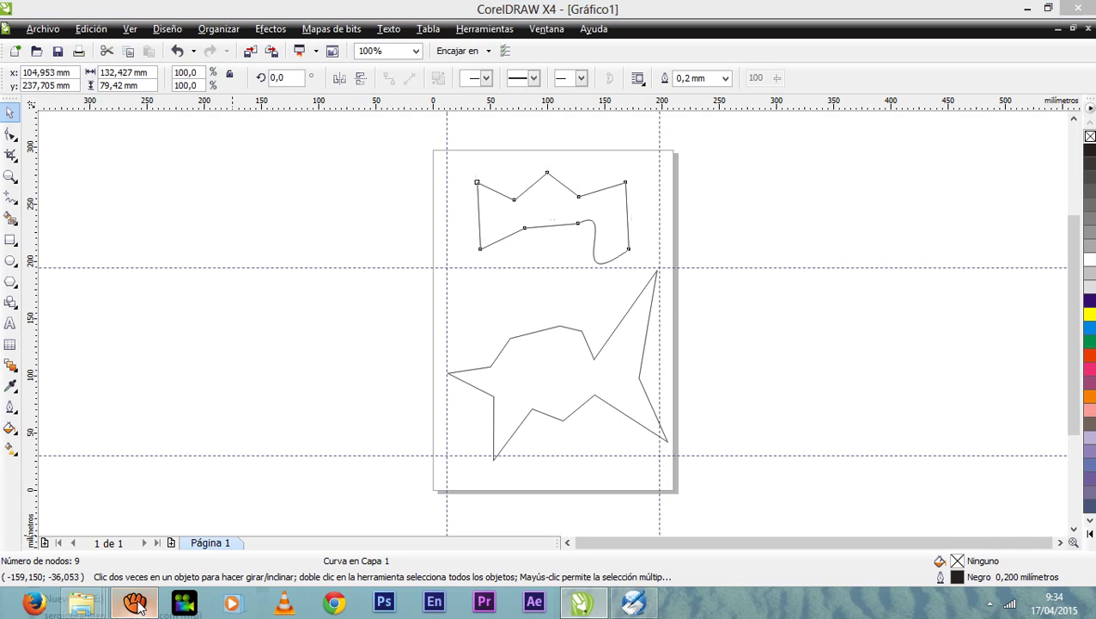